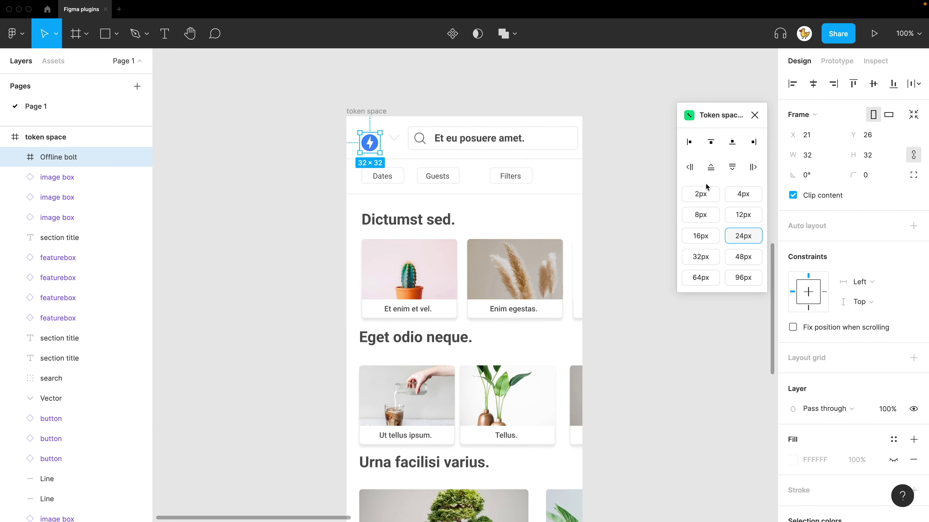
Close the Token space plugin and deselect the Offline bolt icon.
left_click(713, 142)
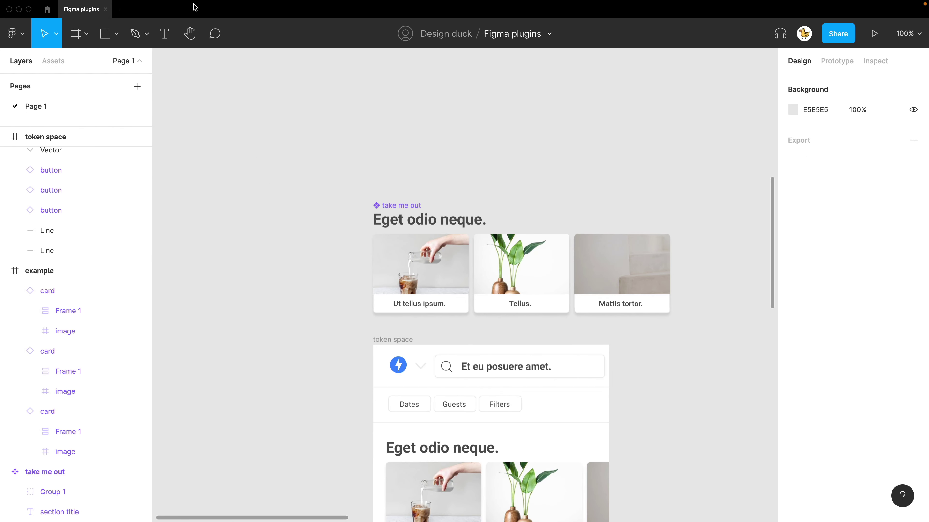
Search the Community plugins for 'plus component' and install Component Plus.
left_click(248, 7)
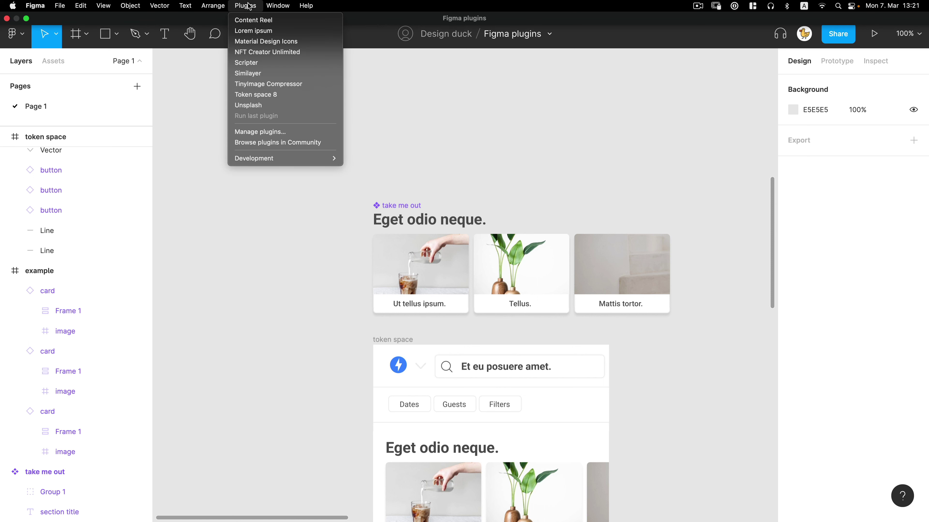
left_click(261, 144)
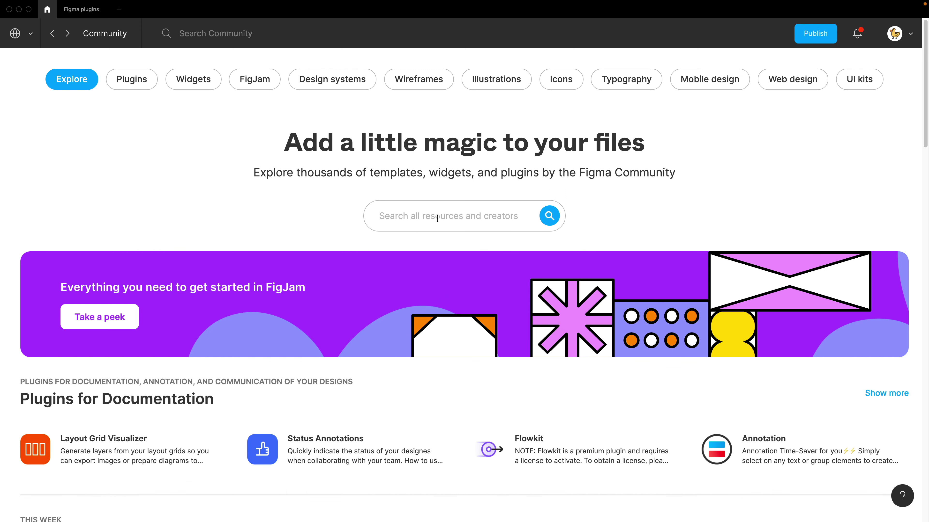
type("plus component")
key("Return")
left_click(75, 75)
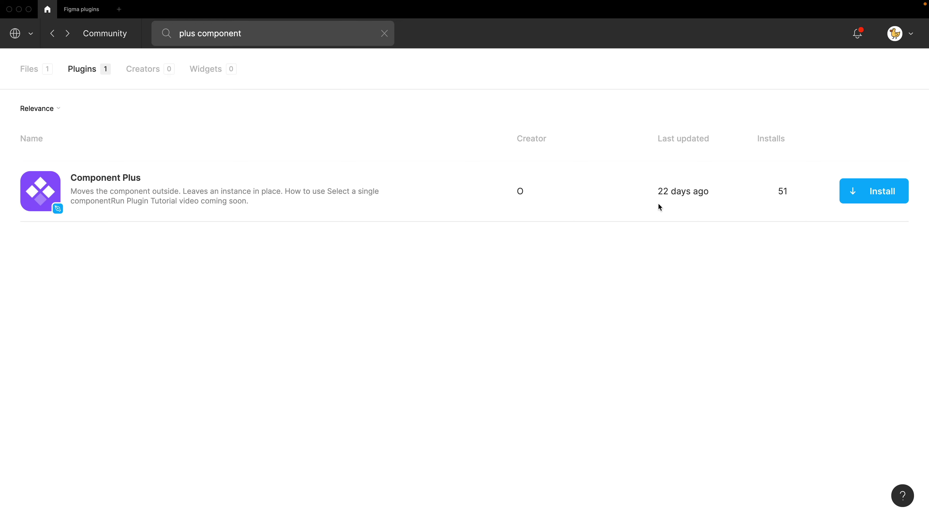
left_click(878, 199)
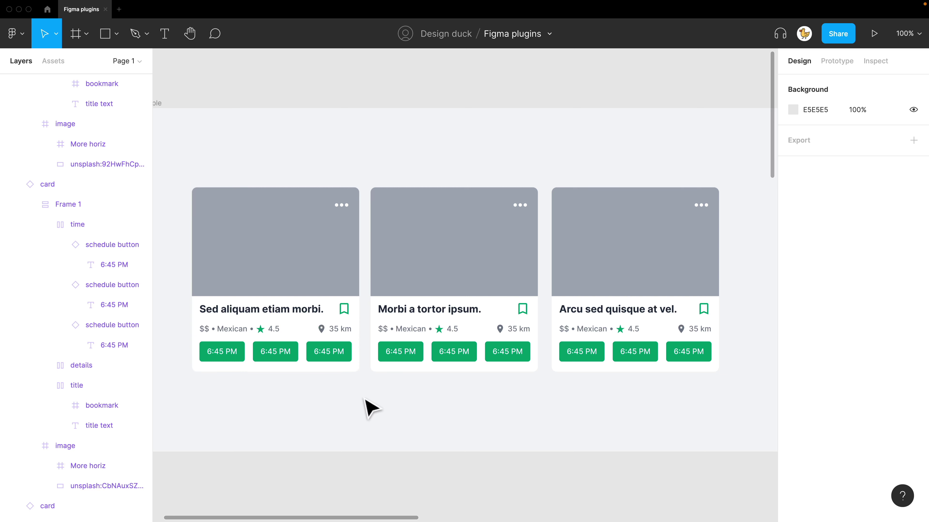
Launch Content Reel, look at its Add page, then return to the Home list.
left_click(246, 6)
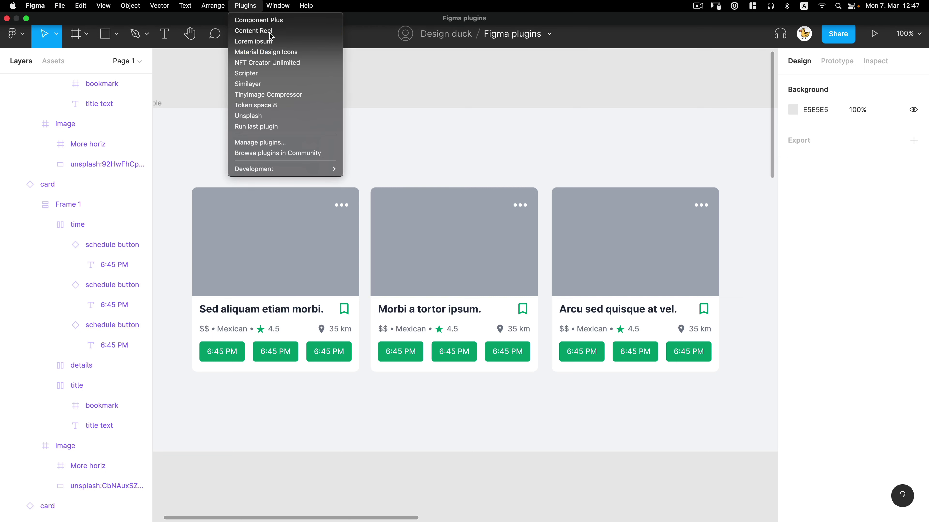
left_click(282, 31)
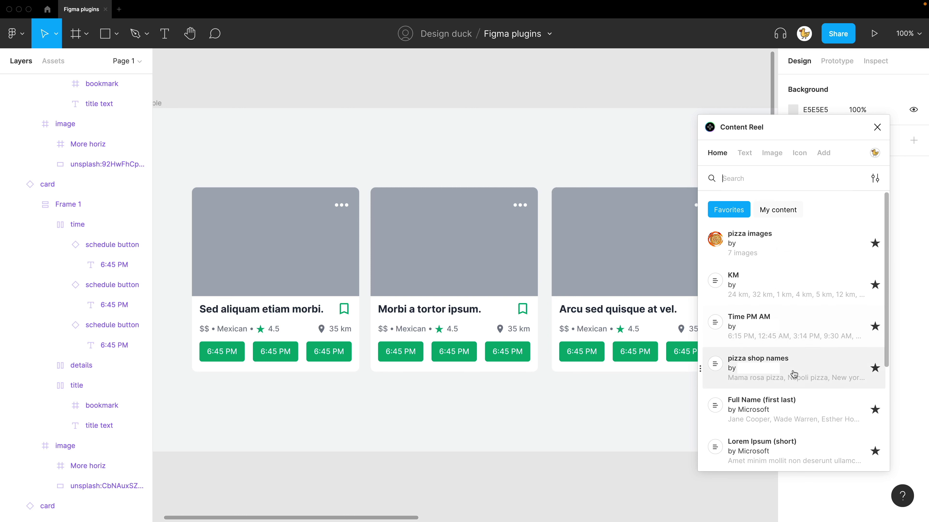
left_click(826, 153)
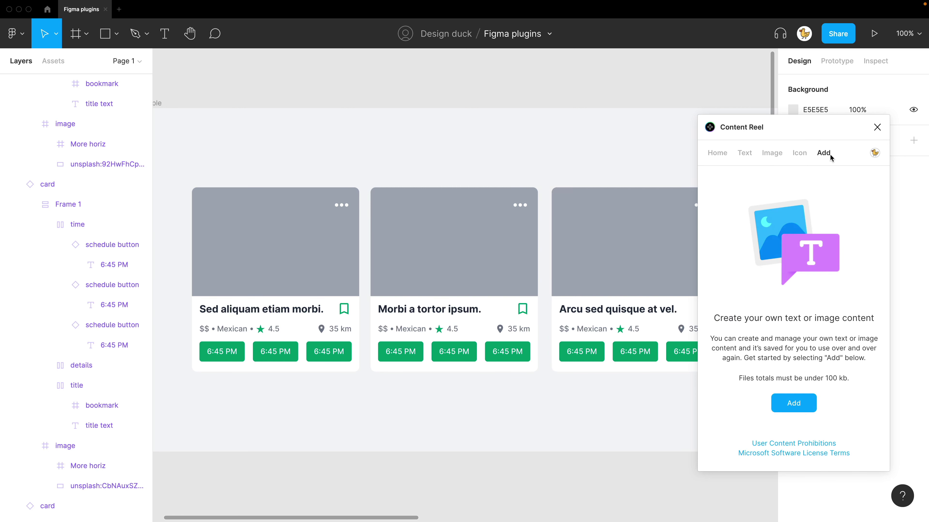
left_click(707, 155)
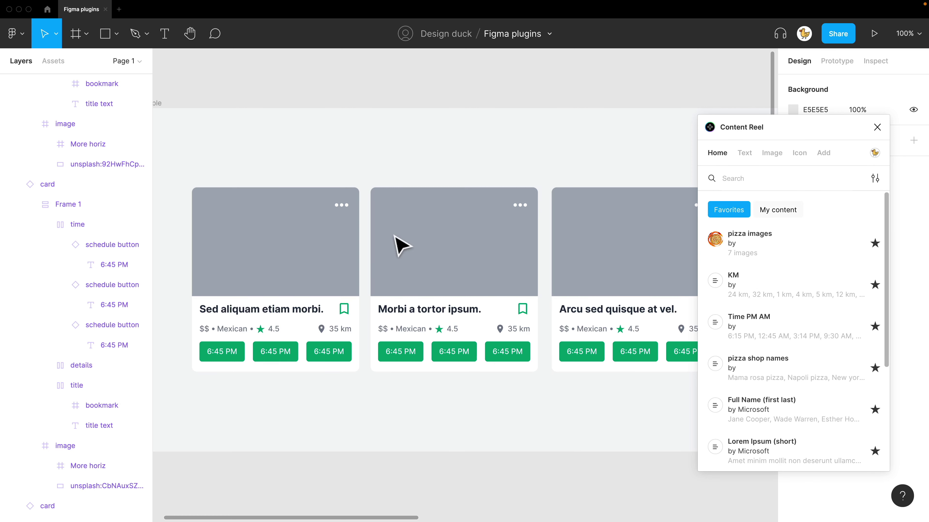
Replace the three card titles with random pizza shop names.
left_click(280, 311, "super")
left_click(463, 315, "shift+super")
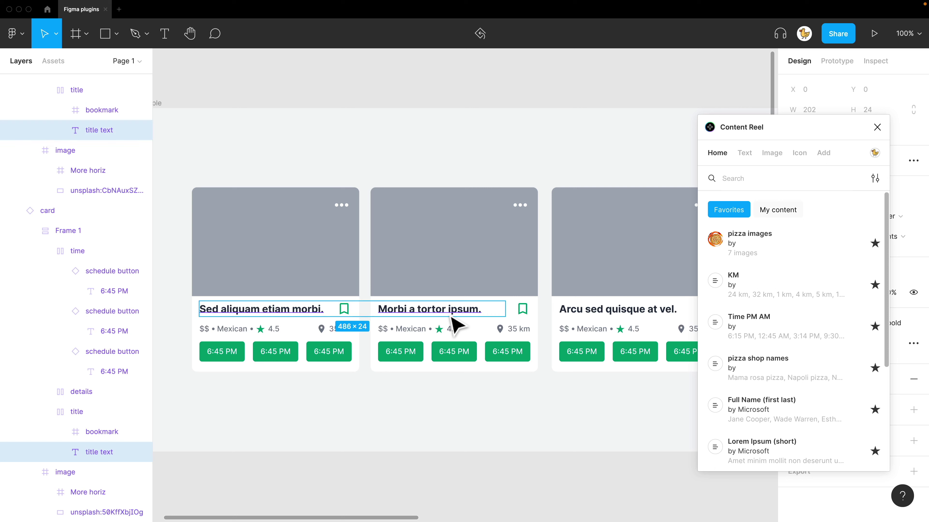
left_click(607, 317, "shift+super")
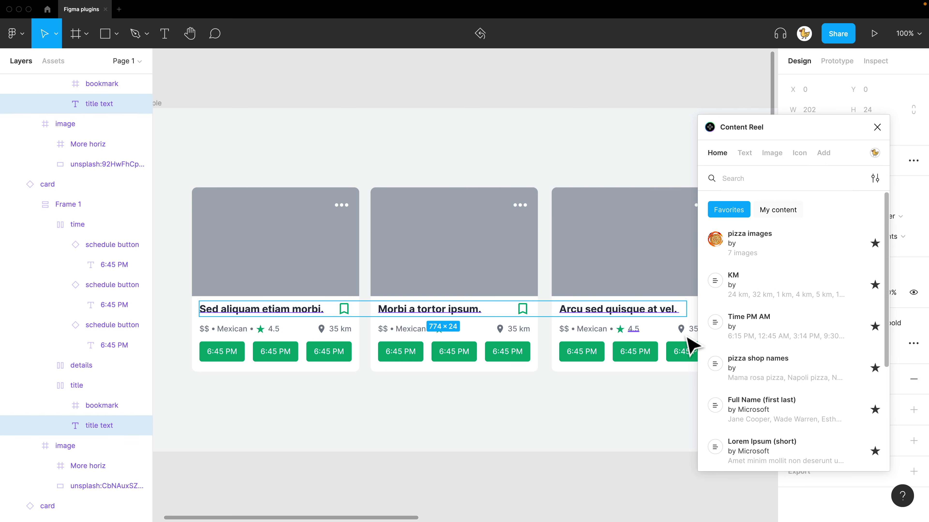
left_click(762, 374)
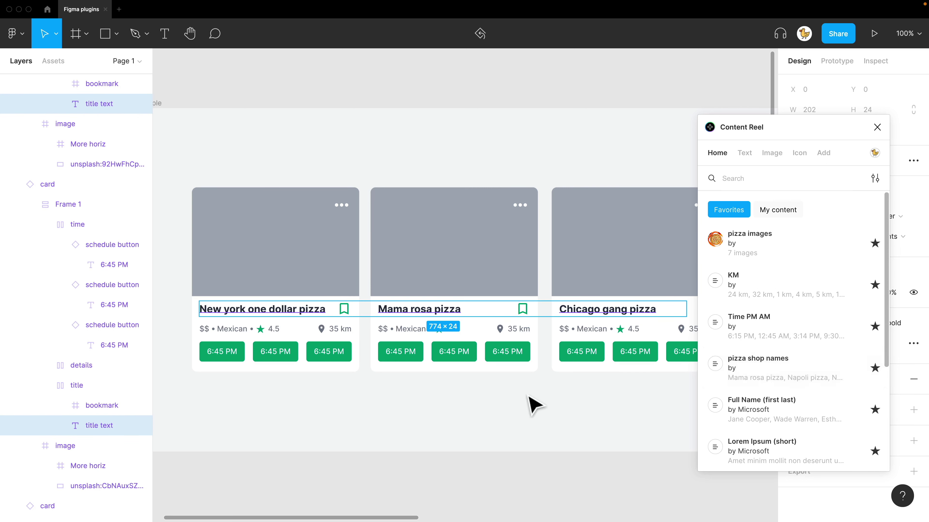
left_click(528, 408)
Fill the three cards' distances with random KM values, reshuffling a few times.
left_click(340, 330, "super")
left_click(518, 329, "shift+super")
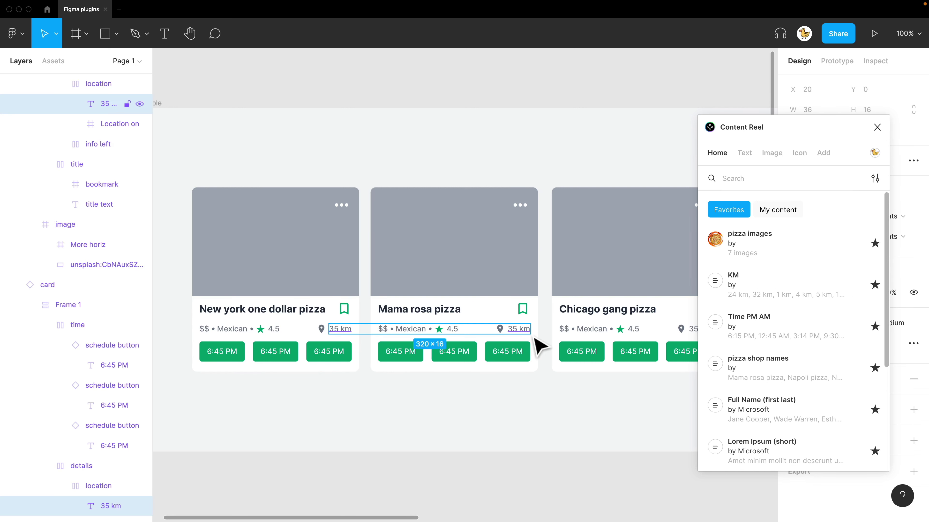
left_click_drag(601, 420, 533, 418)
left_click(636, 329, "shift+super")
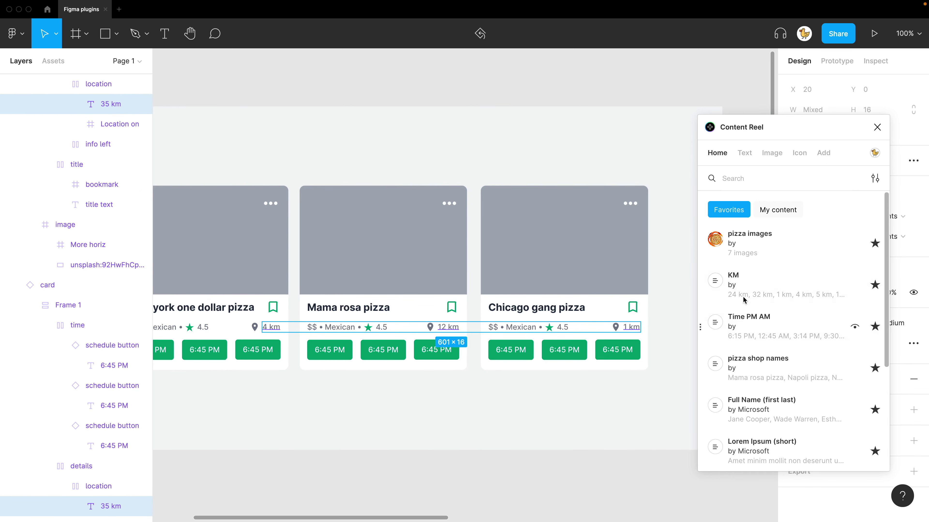
left_click(752, 289)
left_click(759, 290)
left_click(759, 290)
left_click(760, 290)
left_click(357, 407)
Fill all nine booking time labels with random 'Time PM AM' values, reshuffling them.
scroll(356, 408, "left", 2)
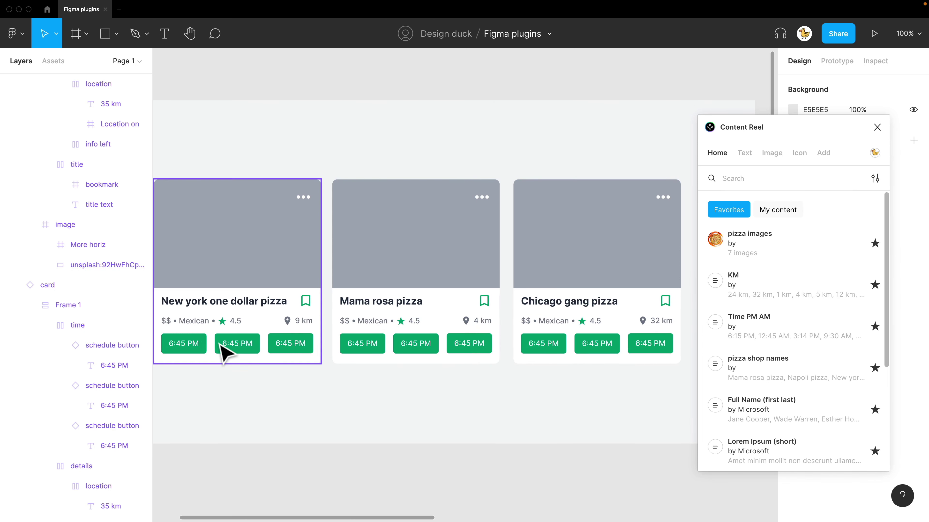
left_click(193, 352, "super")
left_click(244, 352, "shift+super")
left_click(295, 350, "shift+super")
left_click(369, 349, "shift+super")
left_click(422, 349, "shift+super")
left_click(475, 350, "shift+super")
left_click(544, 350, "shift+super")
left_click(598, 349, "shift+super")
left_click(653, 349, "shift+super")
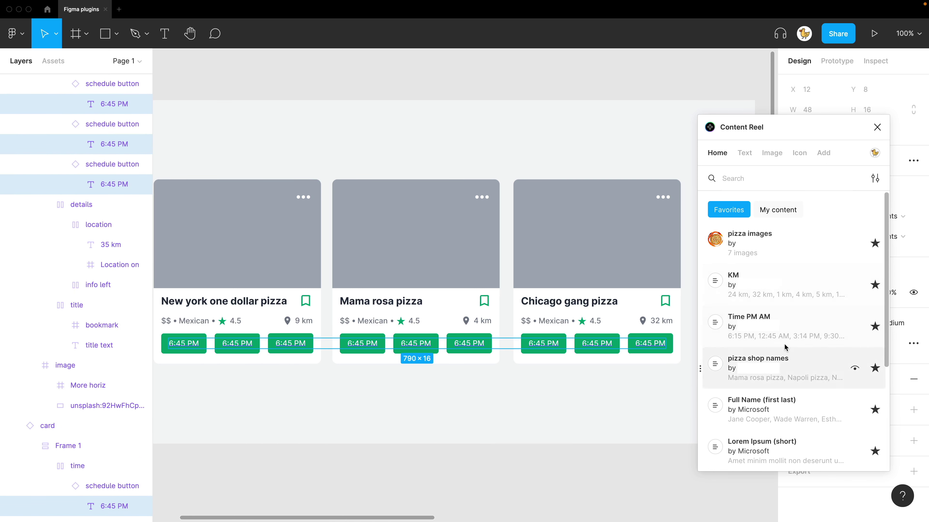
left_click(774, 318)
left_click(774, 317)
left_click(775, 317)
Reshuffle the times once more, then fill the three card images with pizza photos.
left_click(774, 317)
scroll(314, 286, "left", 2)
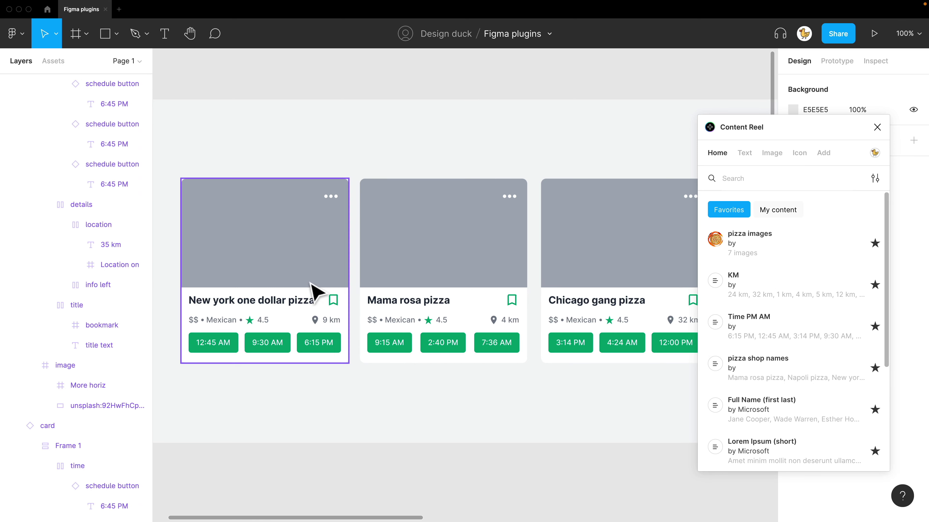
left_click(321, 272)
left_click(432, 265, "shift")
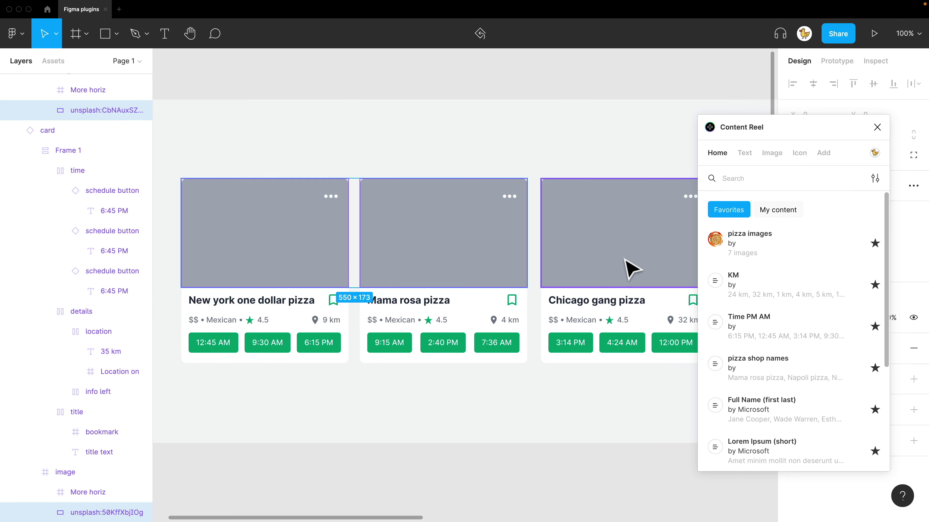
left_click(628, 266, "shift")
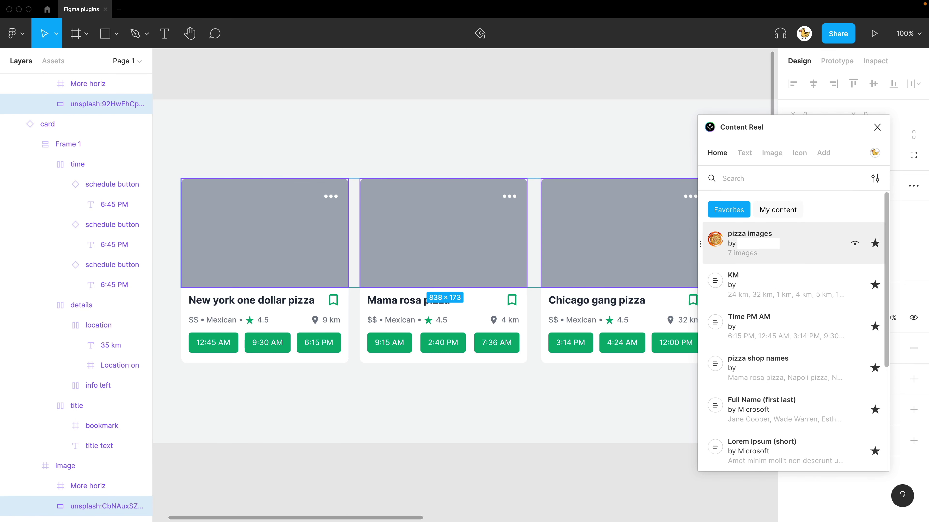
left_click(753, 250)
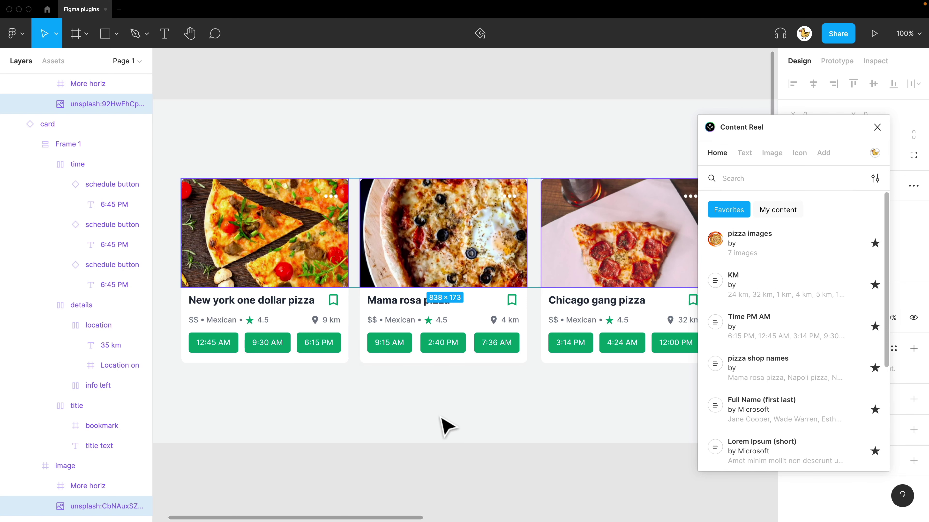
left_click(447, 426)
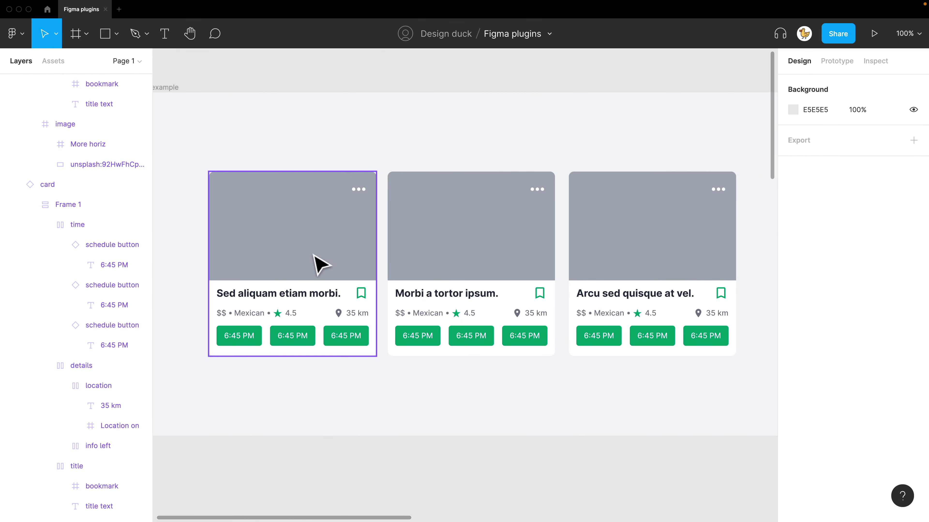
Select the three grey placeholder card images in the example set.
left_click(343, 258)
left_click(502, 260, "shift")
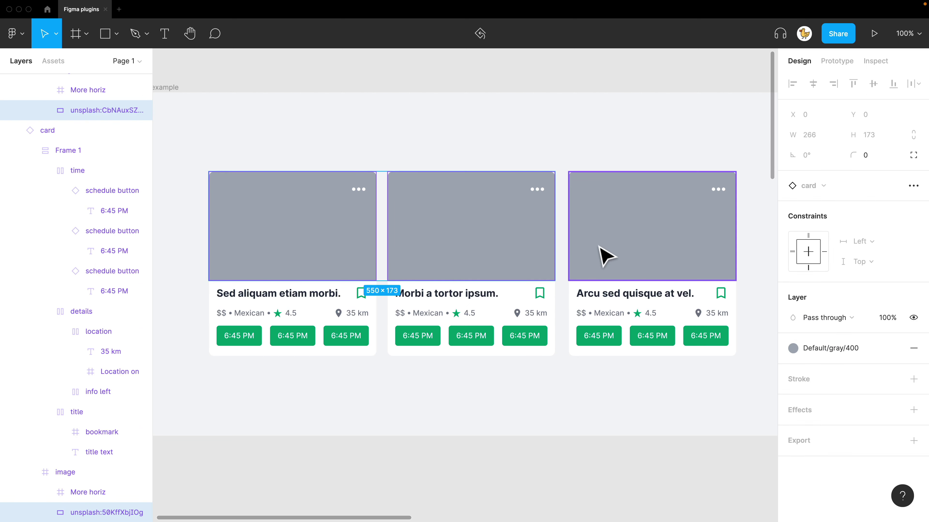
left_click(603, 253, "shift")
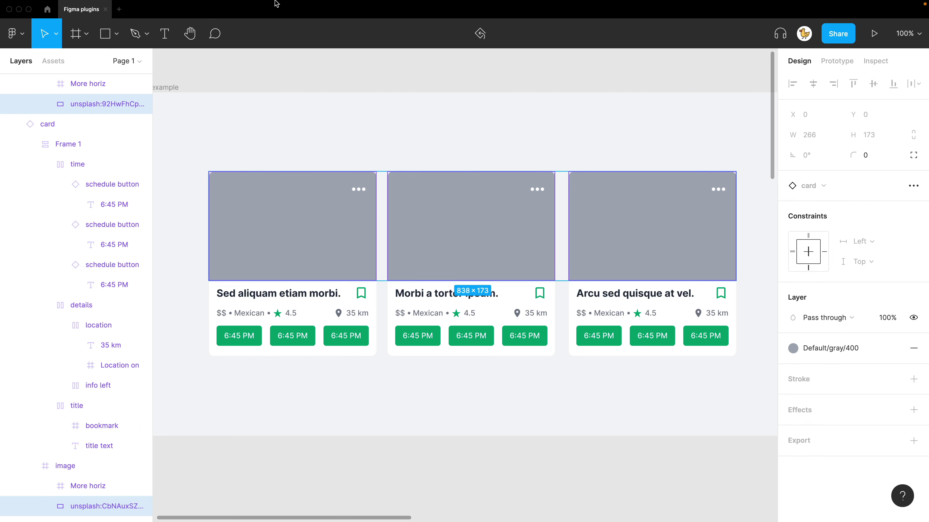
left_click(251, 7)
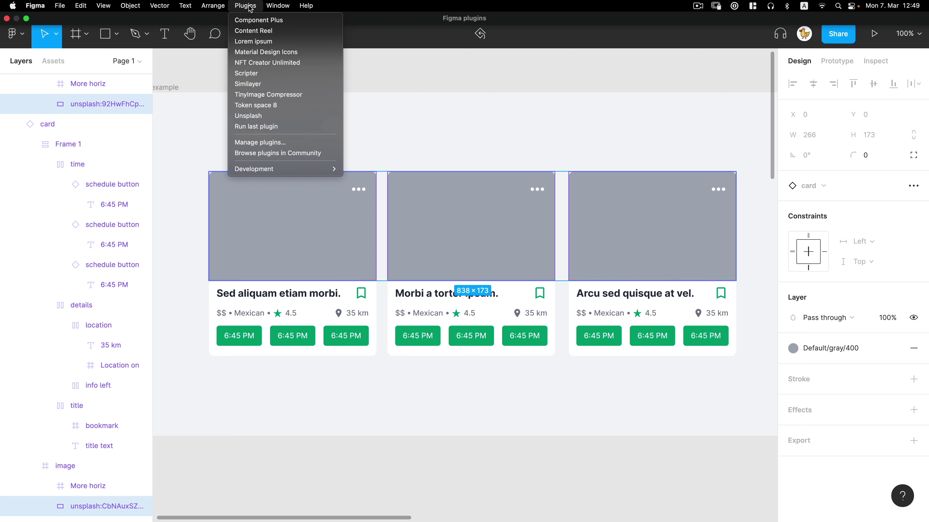
Fill the selected images with Unsplash photos using the 'architecture' preset.
left_click(268, 117)
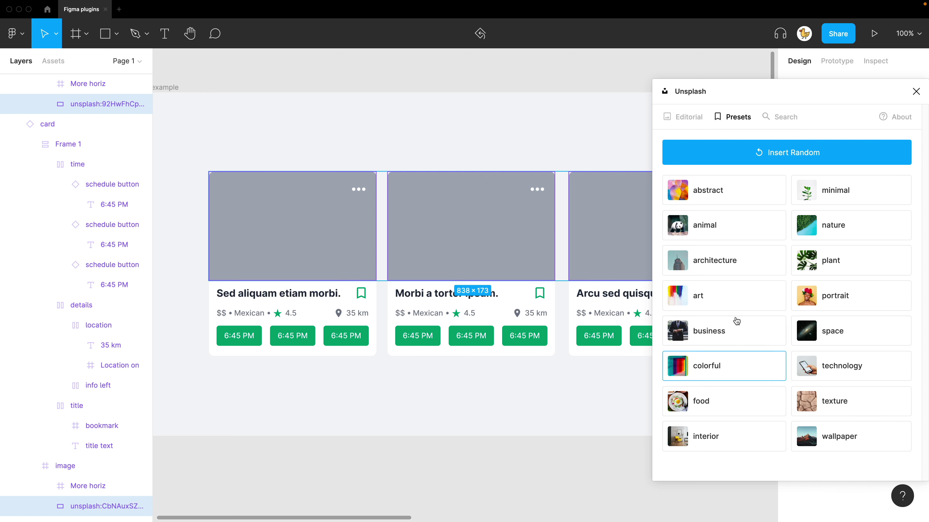
left_click(703, 260)
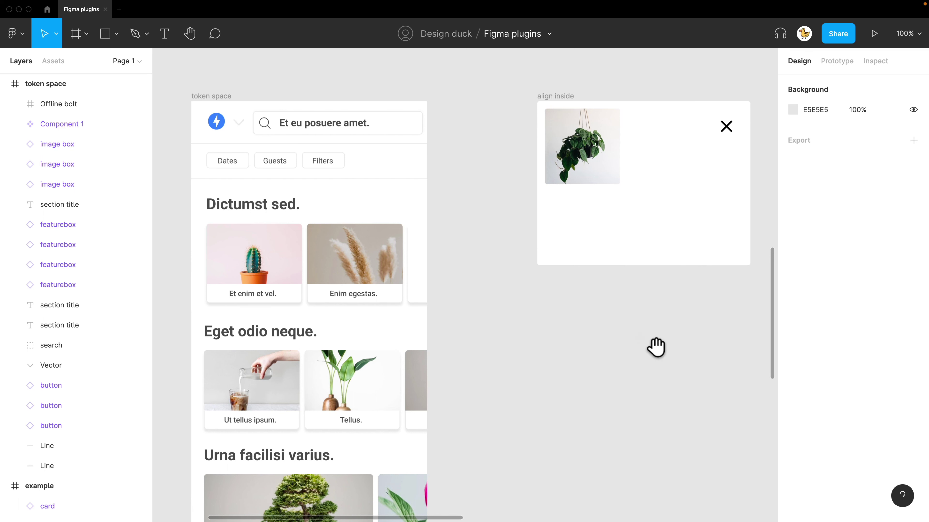
Launch the Token space plugin and move its panel to the upper right.
left_click_drag(654, 344, 492, 383)
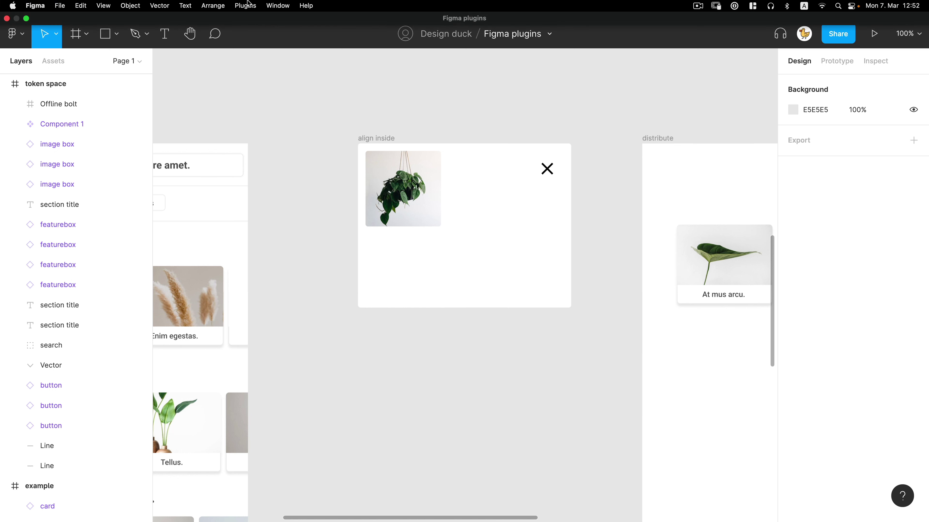
left_click(253, 6)
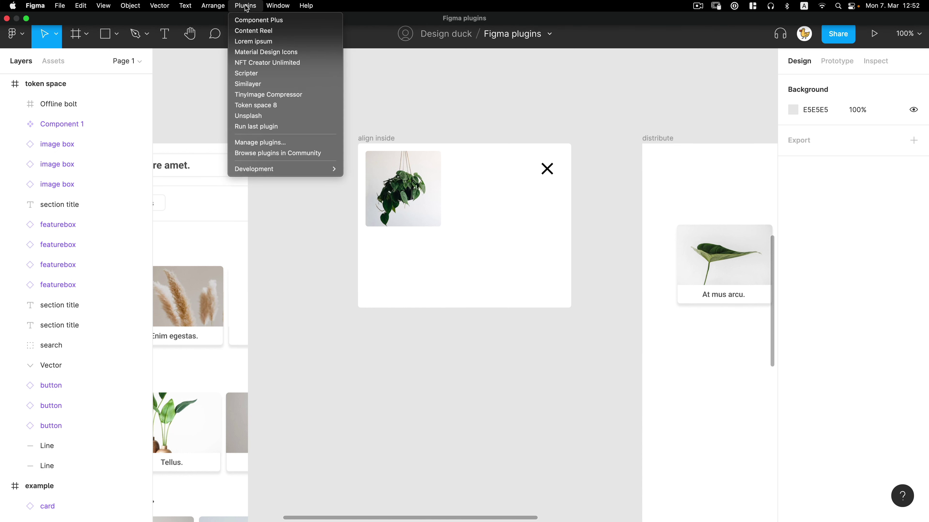
left_click(261, 107)
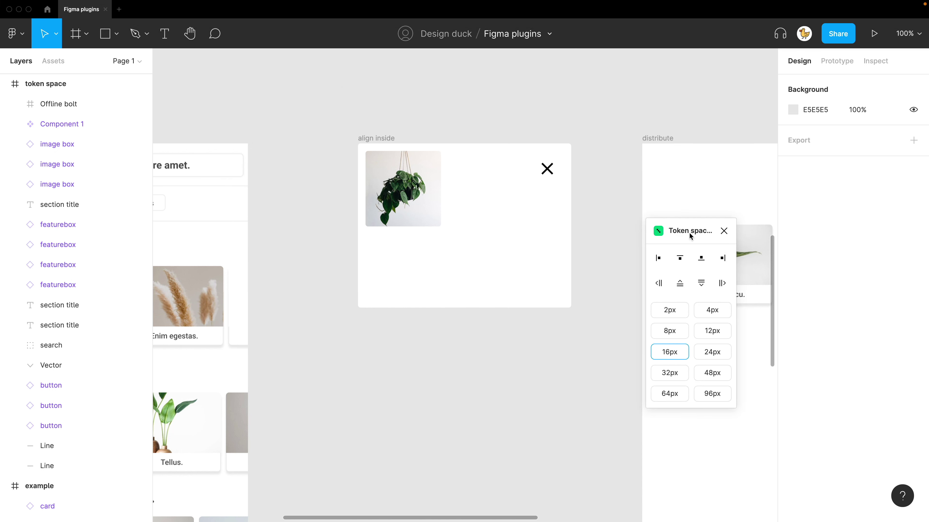
left_click_drag(690, 236, 722, 121)
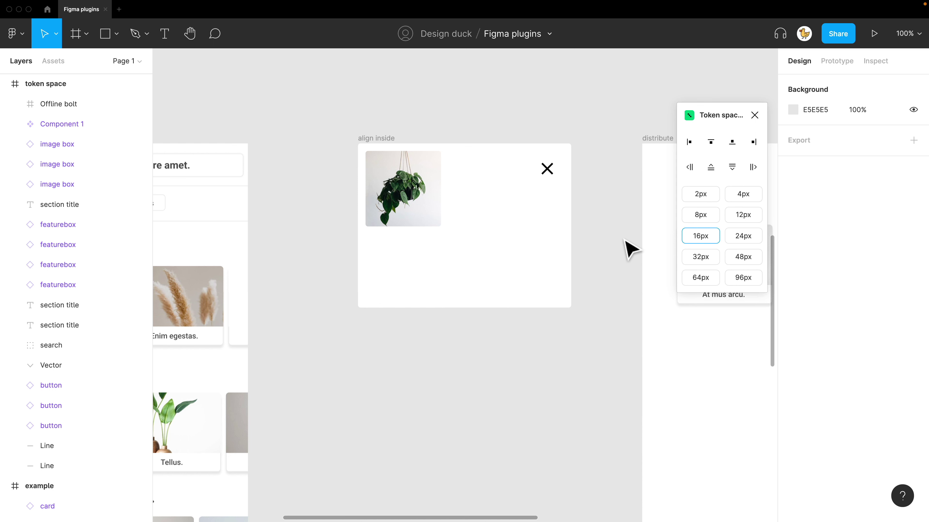
Place the plant image 16px from the left and 24px from the top of its frame.
left_click(407, 201)
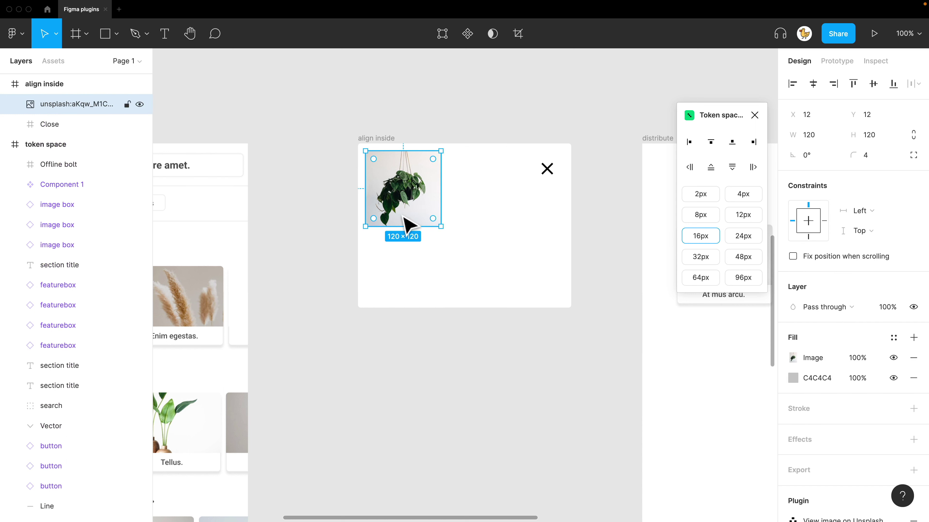
left_click_drag(413, 208, 470, 238)
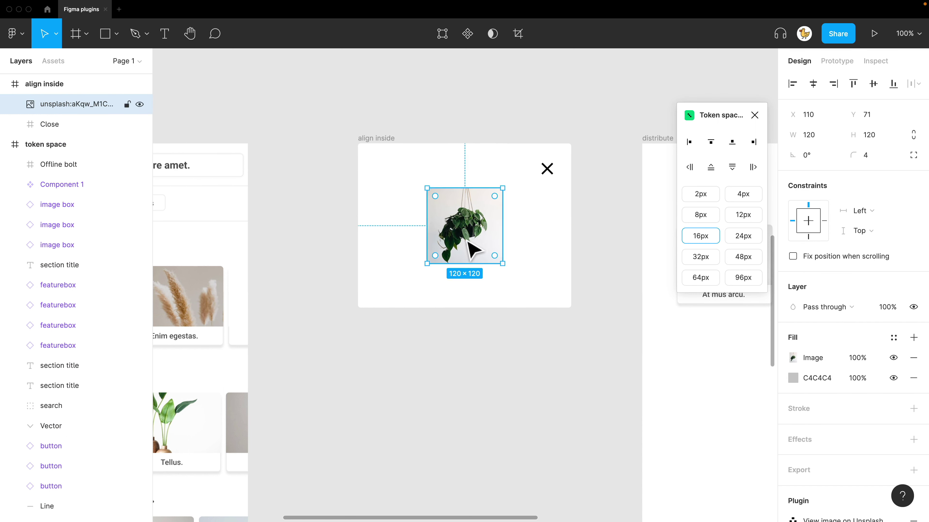
left_click(690, 142)
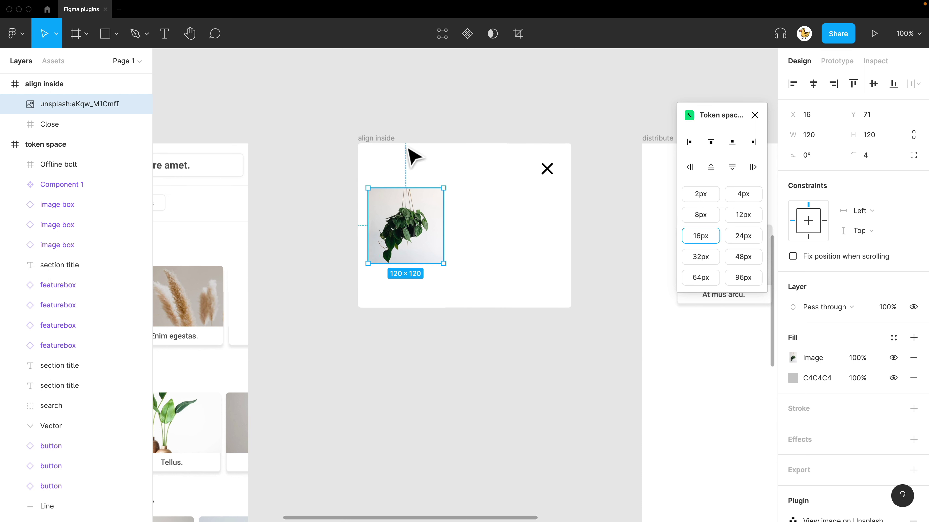
left_click(744, 240)
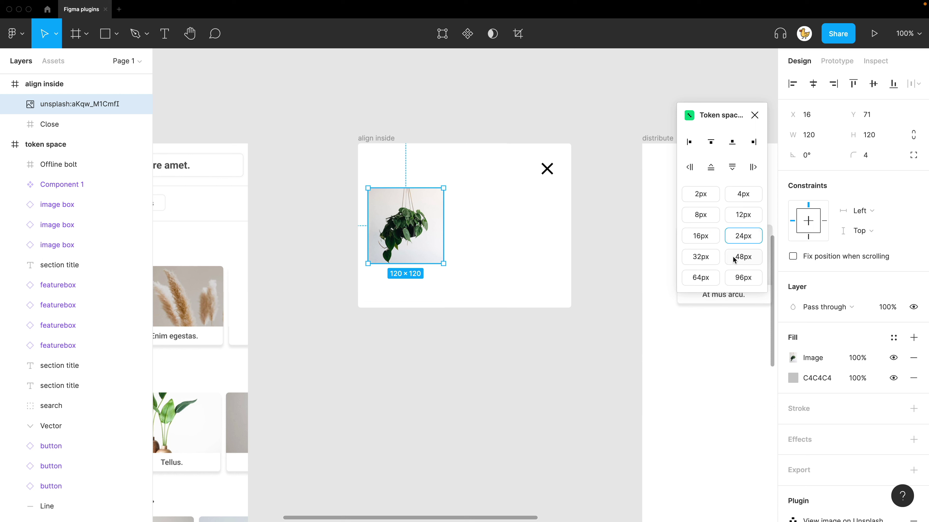
left_click(711, 144)
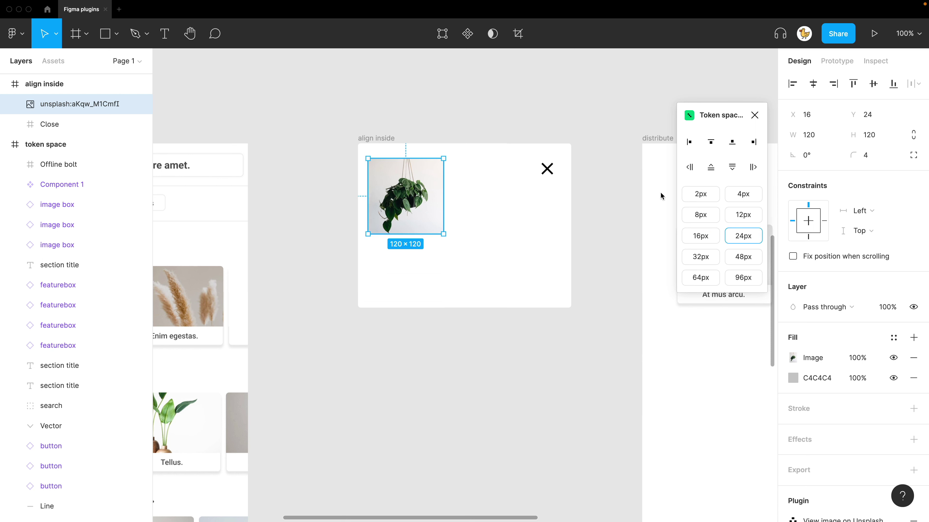
key("alt")
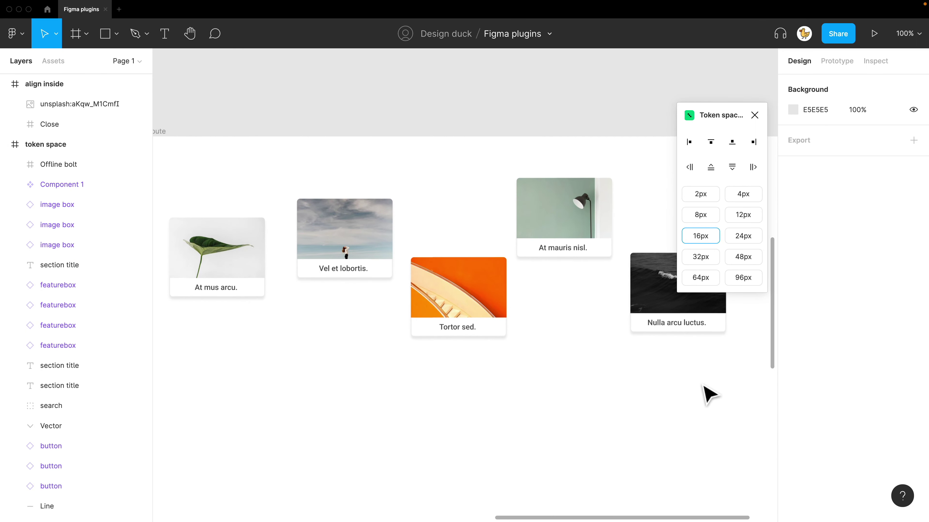
Distribute the five image cards horizontally with 4px gaps.
left_click_drag(698, 381, 224, 224)
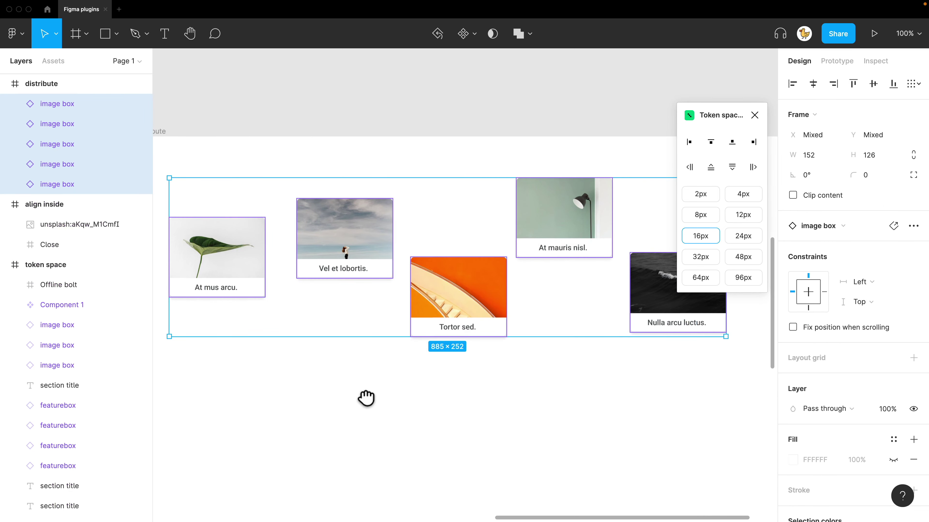
left_click_drag(370, 399, 385, 404)
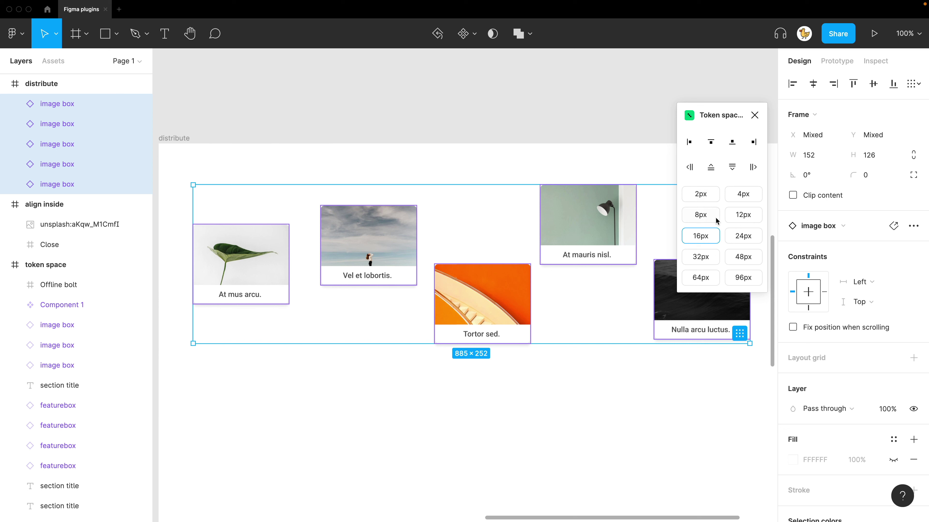
left_click(746, 195)
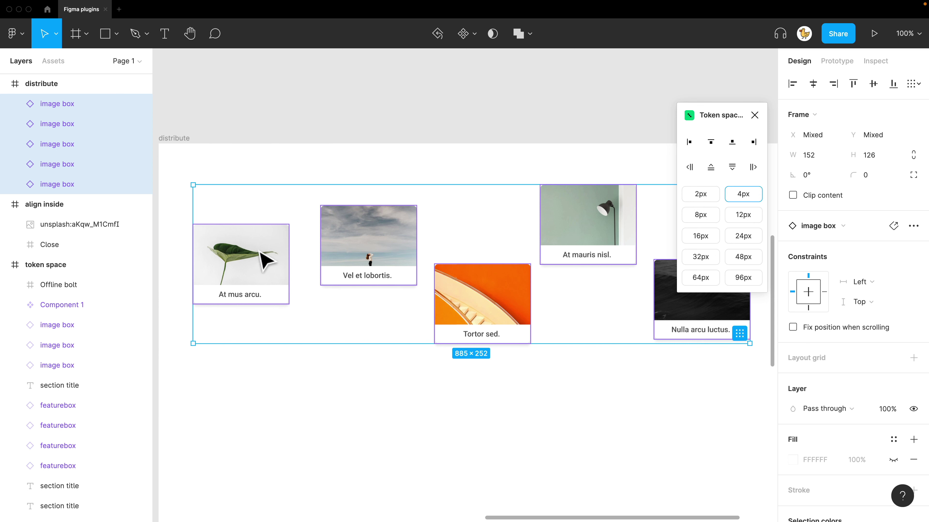
left_click(754, 171)
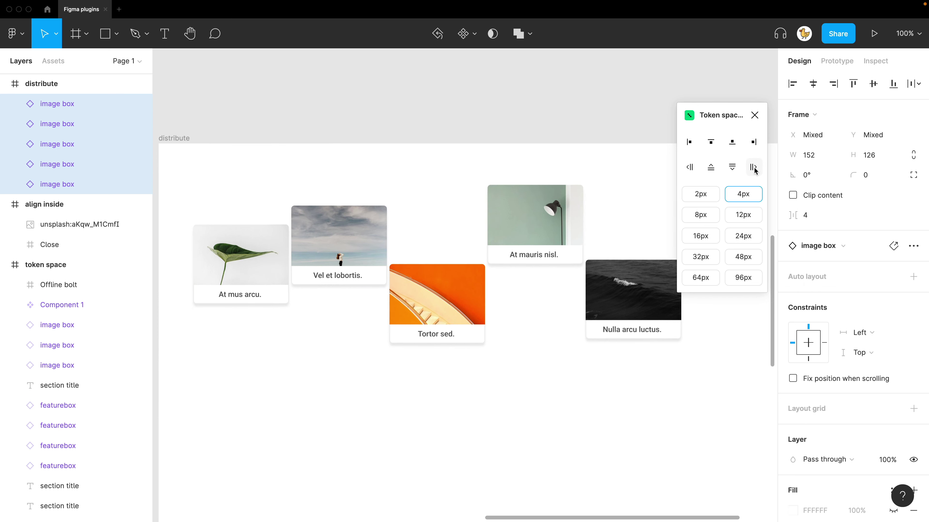
Check the 4px spacing on individual cards, then reselect all five cards.
left_click(473, 373)
left_click(331, 272)
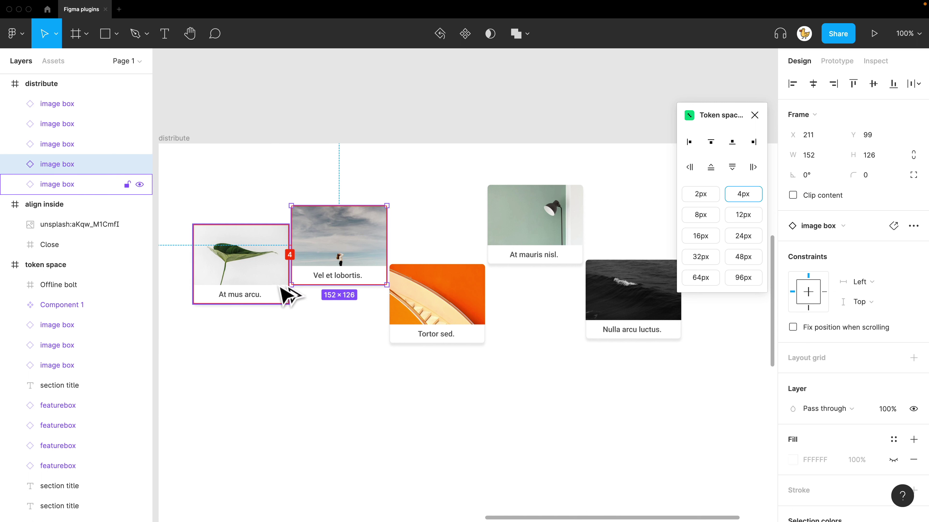
left_click(479, 311)
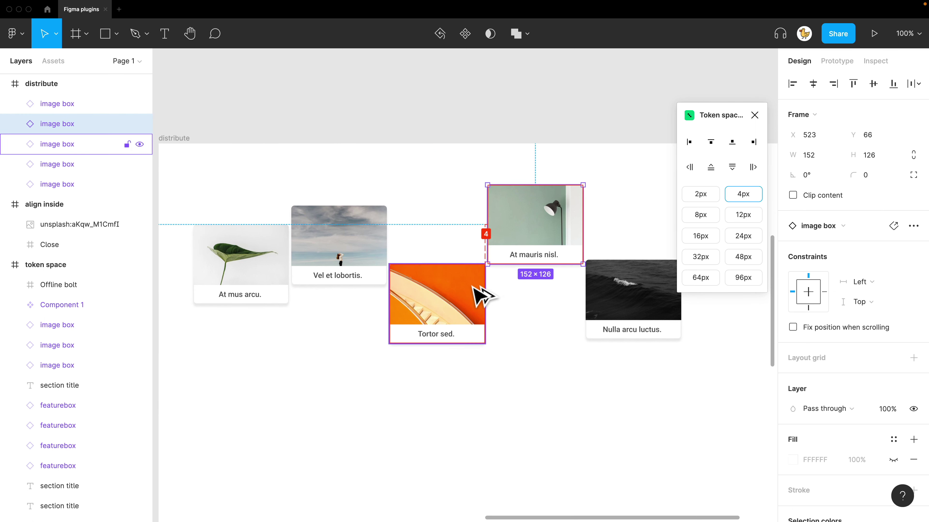
left_click(592, 267)
left_click(640, 389)
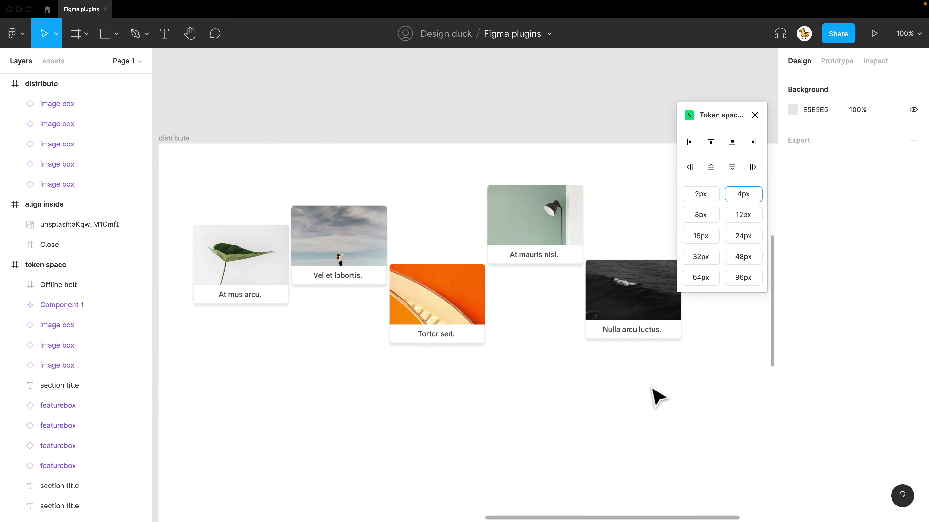
left_click_drag(640, 389, 191, 182)
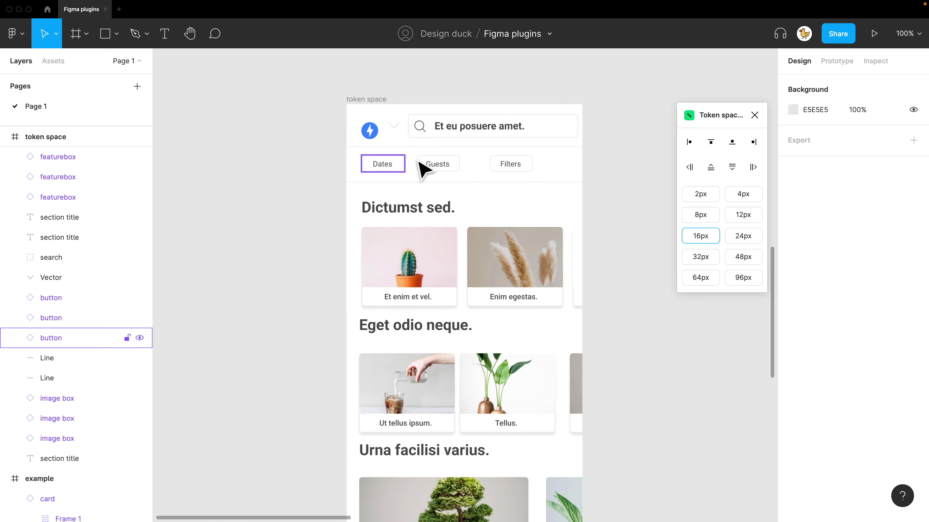
Place the Offline bolt icon 24px from the left and 16px from the top, then select the Dates, Guests and Filters buttons.
scroll(645, 216, "up", 1)
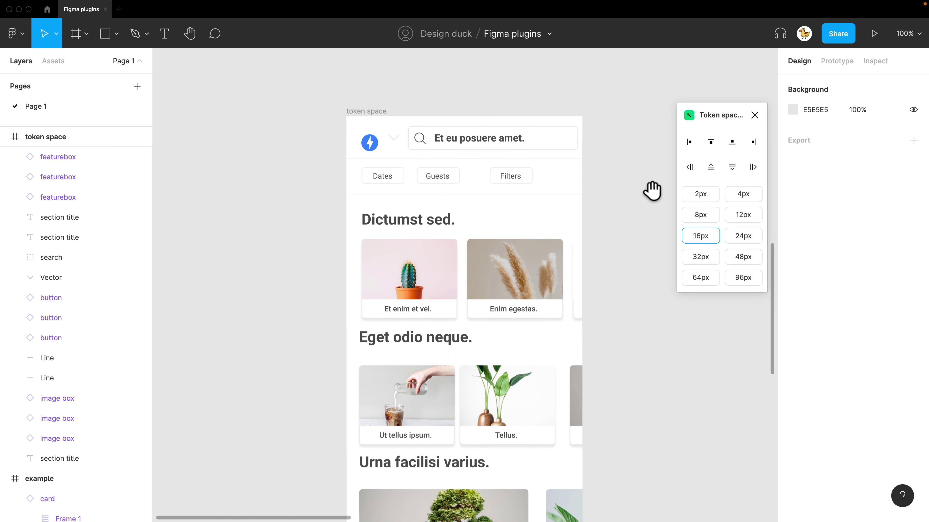
left_click(370, 146)
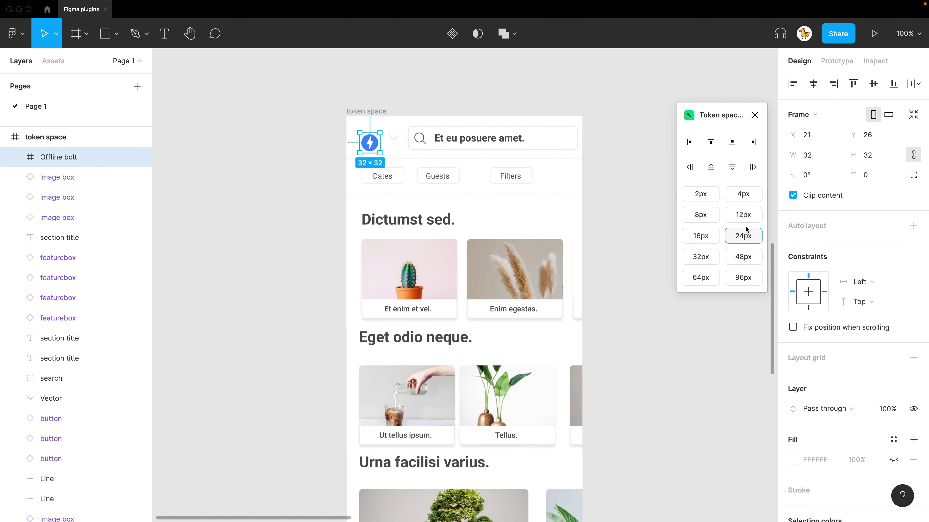
left_click(710, 143)
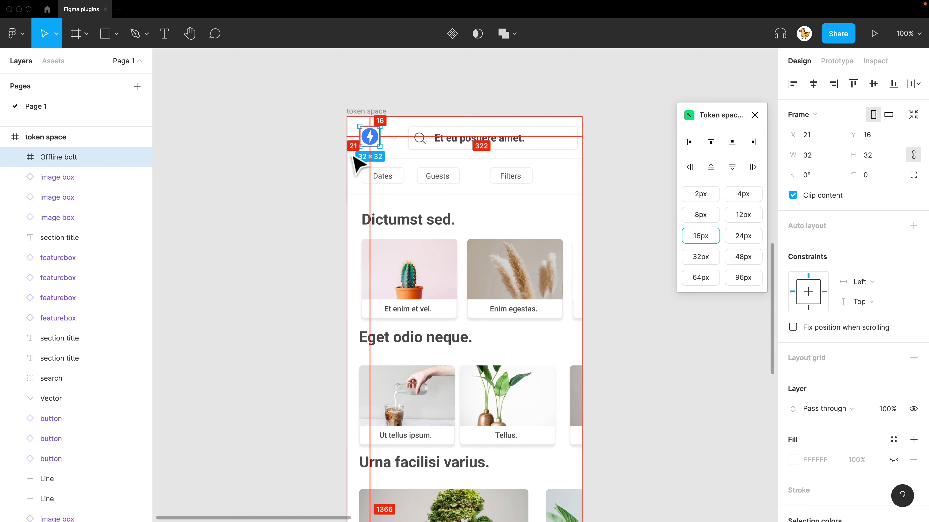
left_click(743, 236)
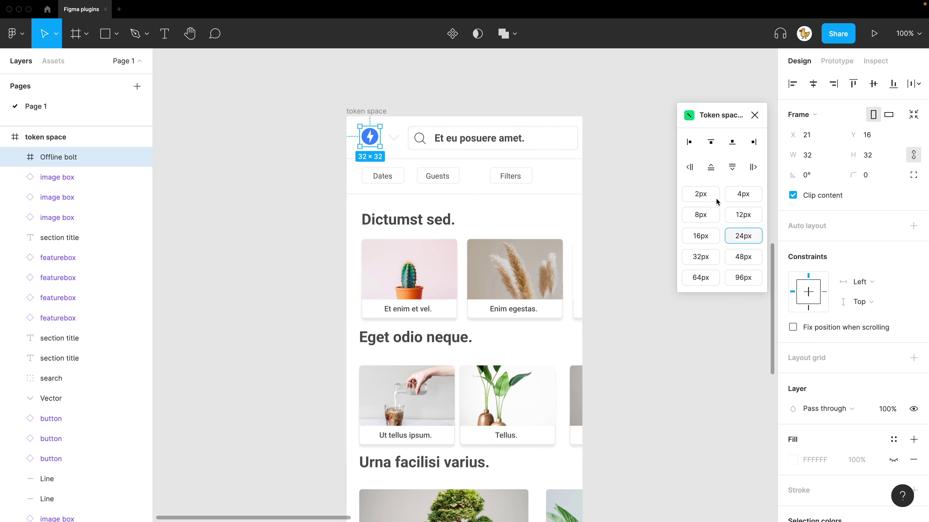
left_click(691, 144)
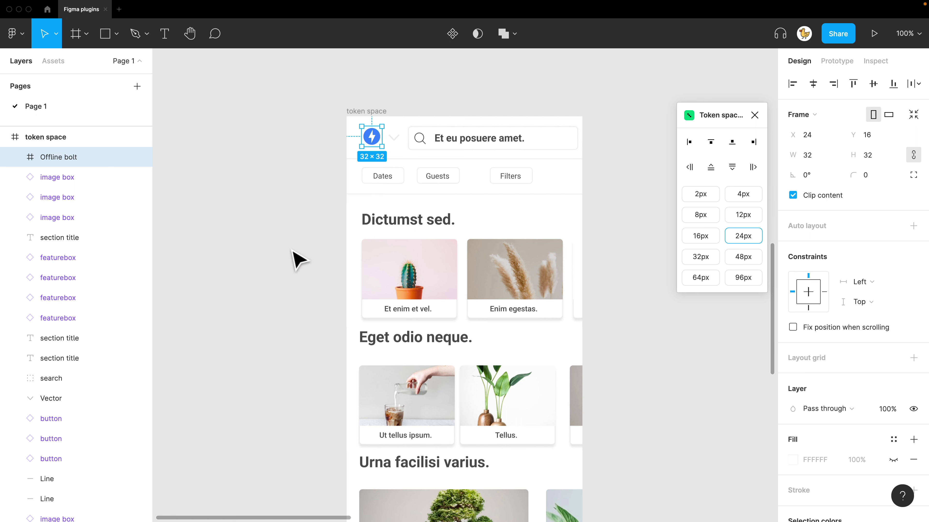
left_click(297, 263)
left_click_drag(576, 188, 360, 162)
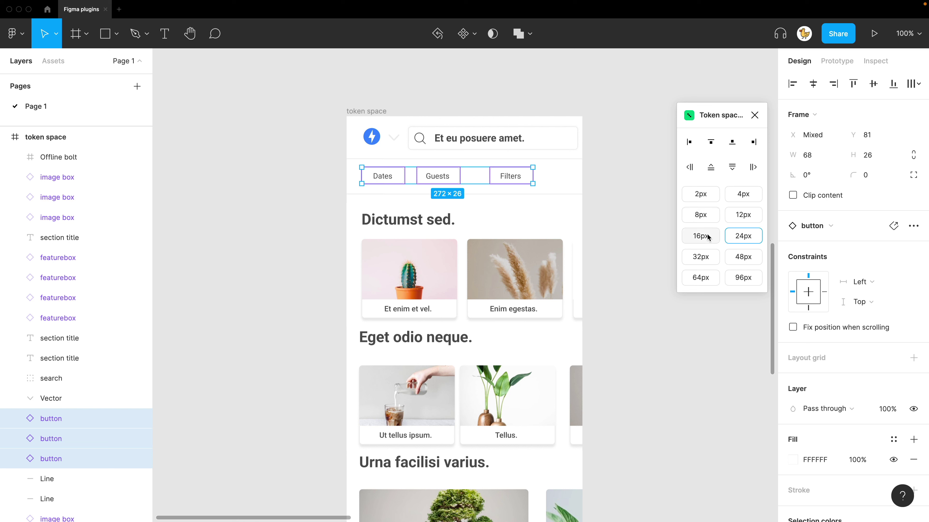
Space the Dates, Guests and Filters buttons 4px apart.
left_click(746, 197)
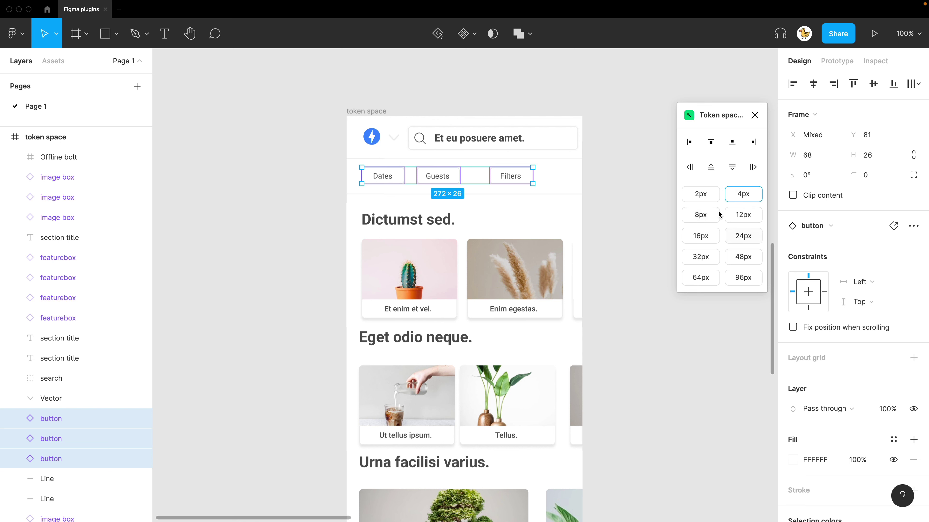
left_click(753, 168)
left_click(624, 298)
Distribute the first and second rows of image cards evenly at an 8px gap.
left_click_drag(662, 296, 638, 253)
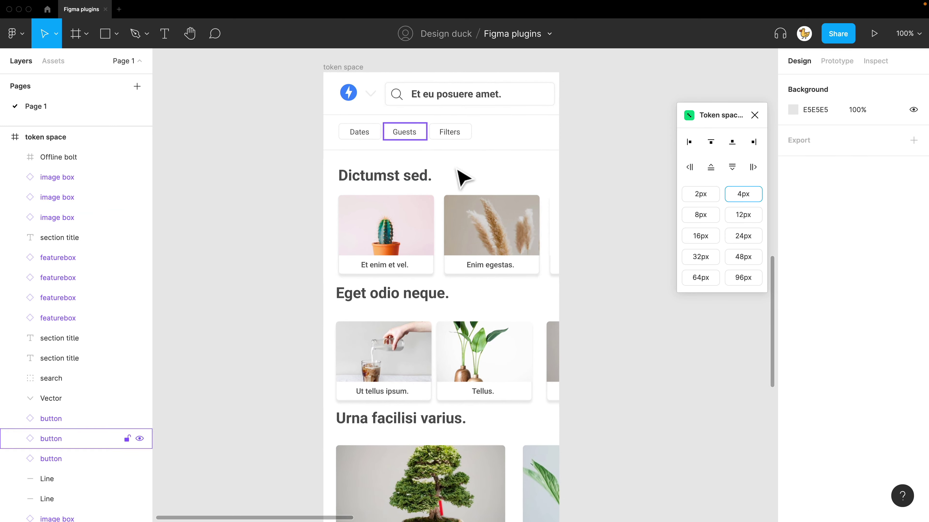
left_click_drag(253, 237, 556, 246)
left_click_drag(567, 341, 563, 299)
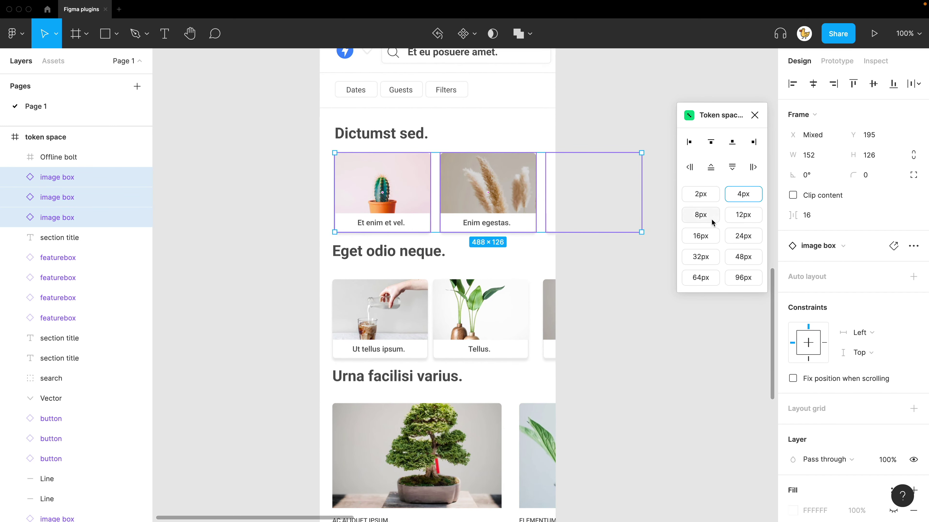
left_click(700, 215)
left_click(610, 329)
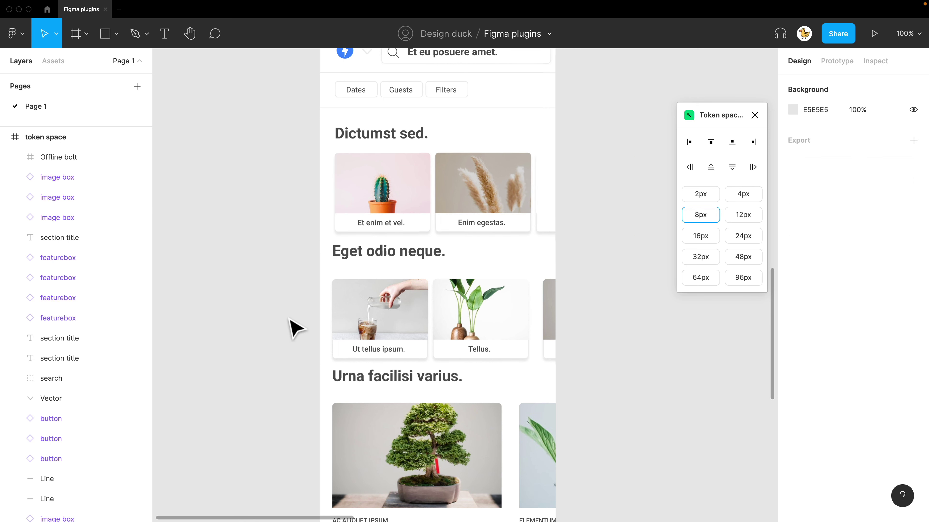
left_click_drag(287, 324, 654, 338)
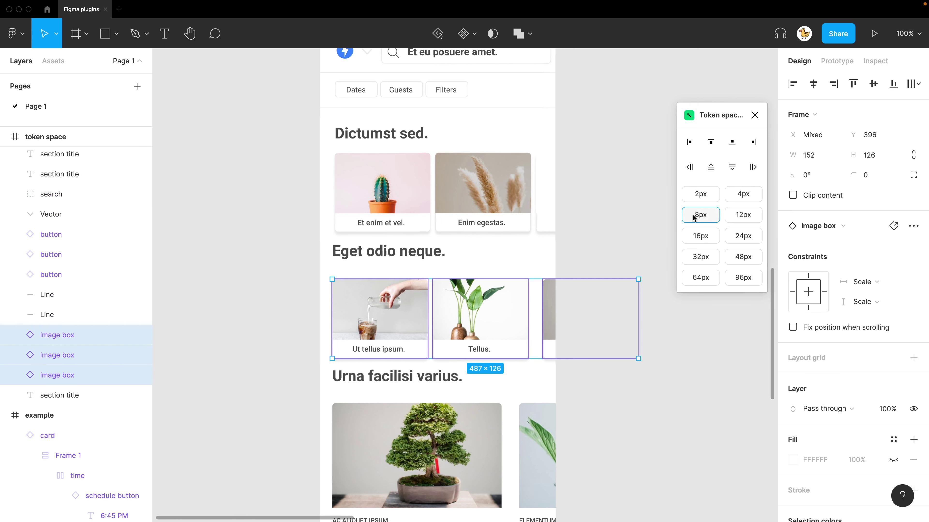
left_click(752, 170)
left_click(643, 317)
Tighten the Urna facilisi varius featurebox cards to an 8px gap.
scroll(231, 374, "down", 1)
scroll(230, 374, "down", 3)
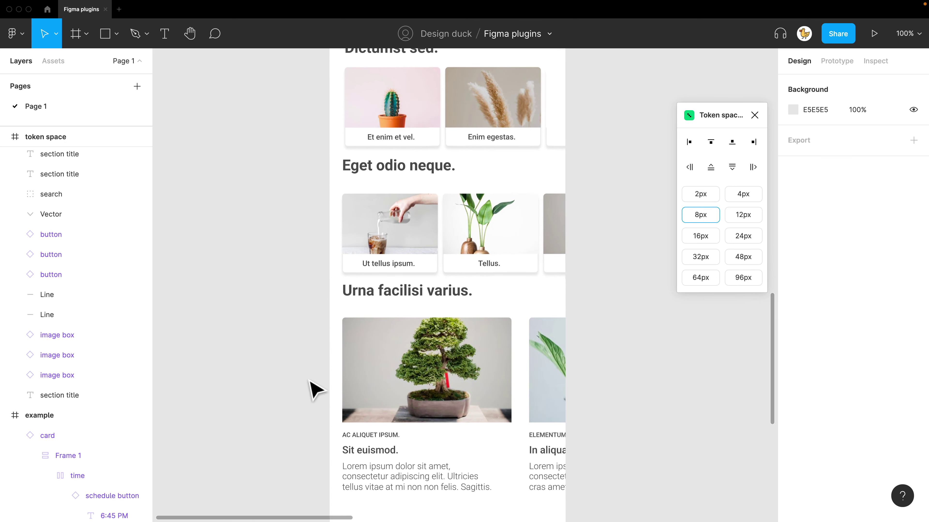
left_click_drag(356, 390, 639, 421)
left_click(752, 171)
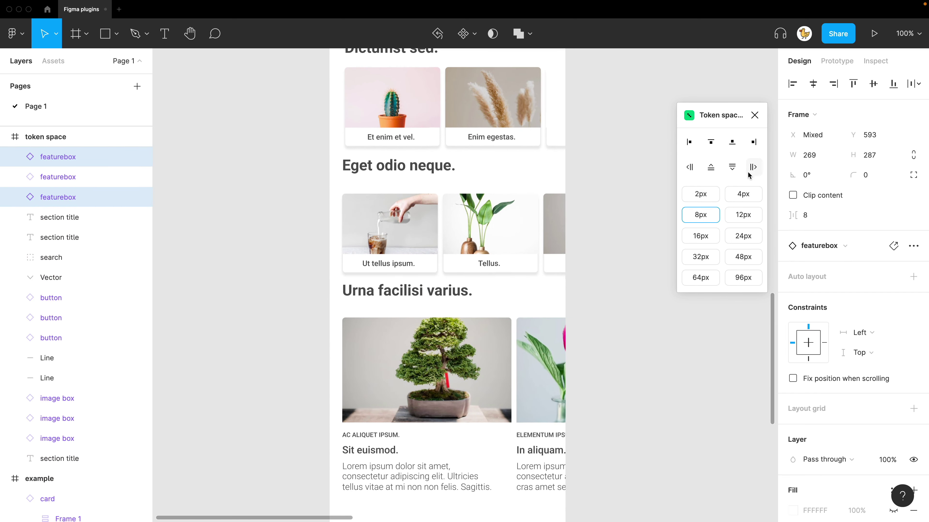
Group the top, middle and bottom card rows each into their own group.
left_click_drag(284, 233, 479, 233)
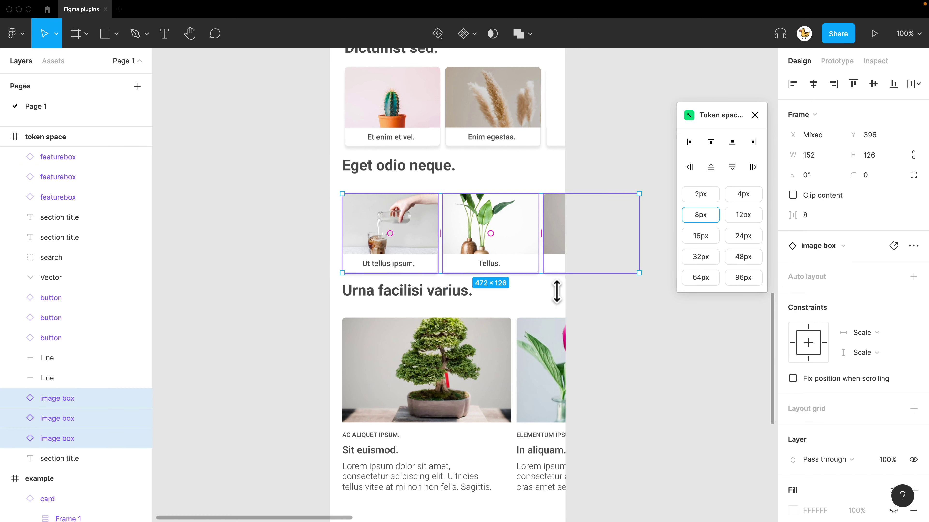
key("super+g")
left_click_drag(292, 117, 579, 120)
key("super+g")
left_click_drag(262, 393, 568, 418)
key("super+g")
scroll(256, 325, "up", 4)
Left-align all card groups and section titles.
left_click_drag(297, 470, 438, 145)
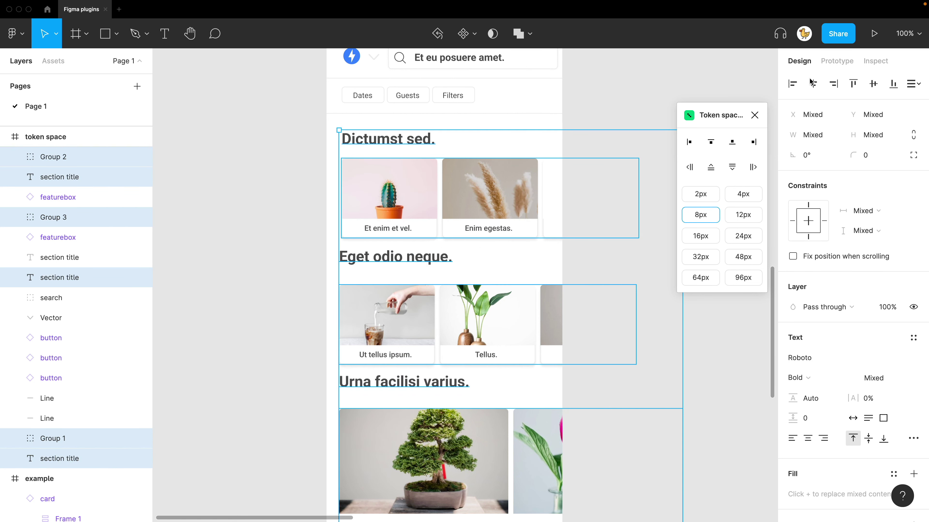
left_click(792, 83)
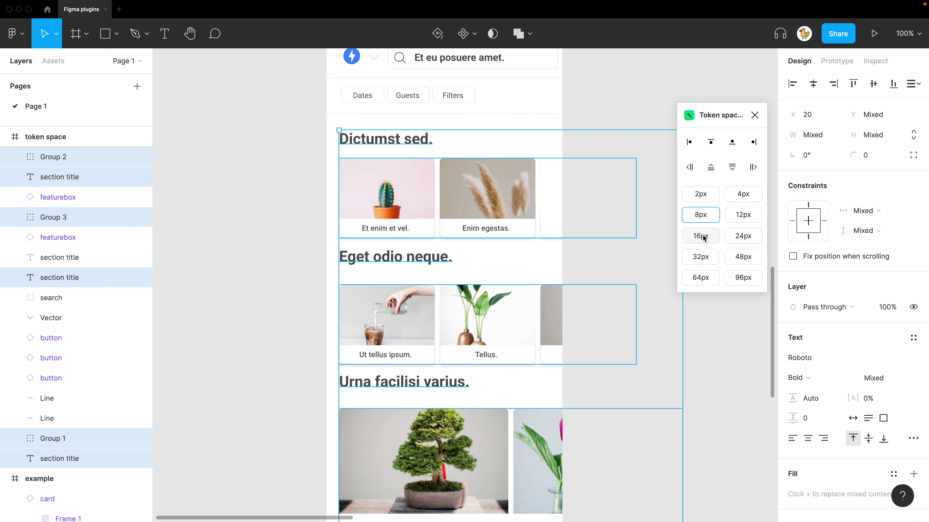
left_click(311, 232)
Set an 8px gap between the Dictumst sed. title and its cards.
left_click_drag(307, 212, 379, 141)
left_click_drag(300, 240, 382, 158)
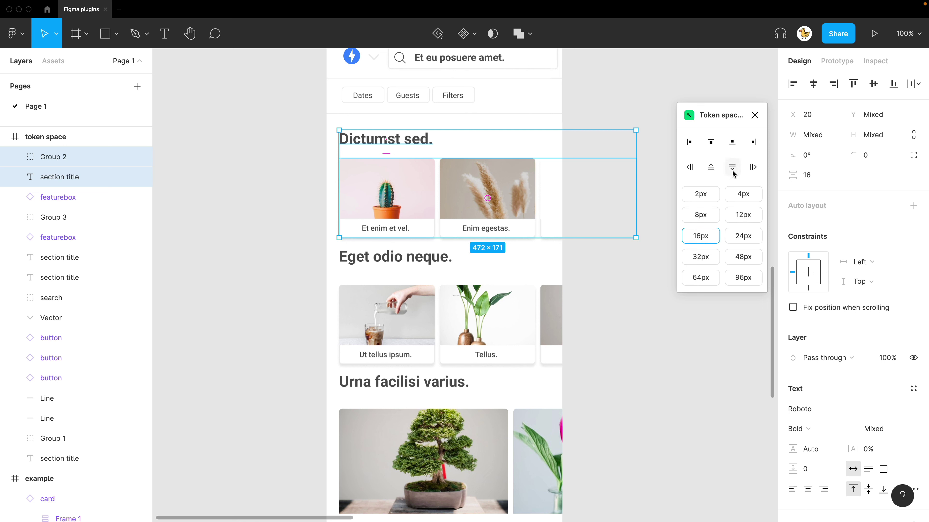
left_click(741, 195)
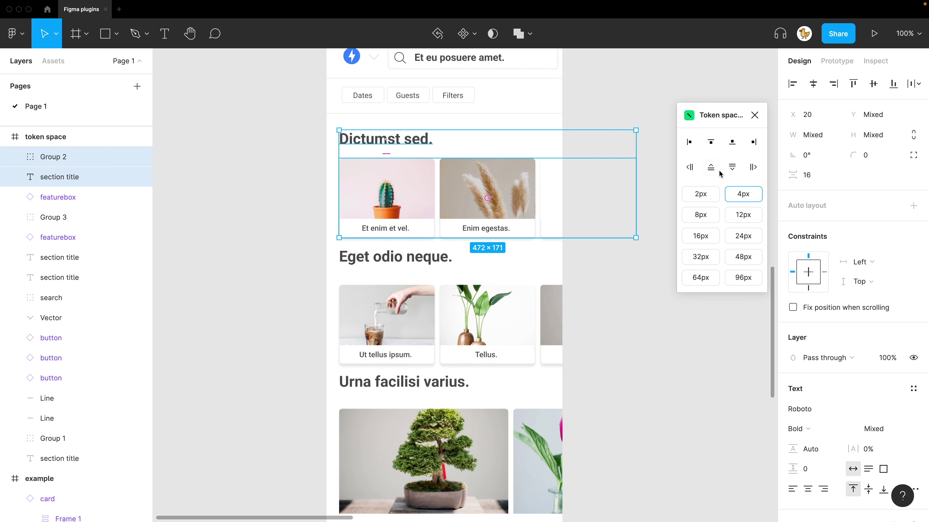
left_click(700, 216)
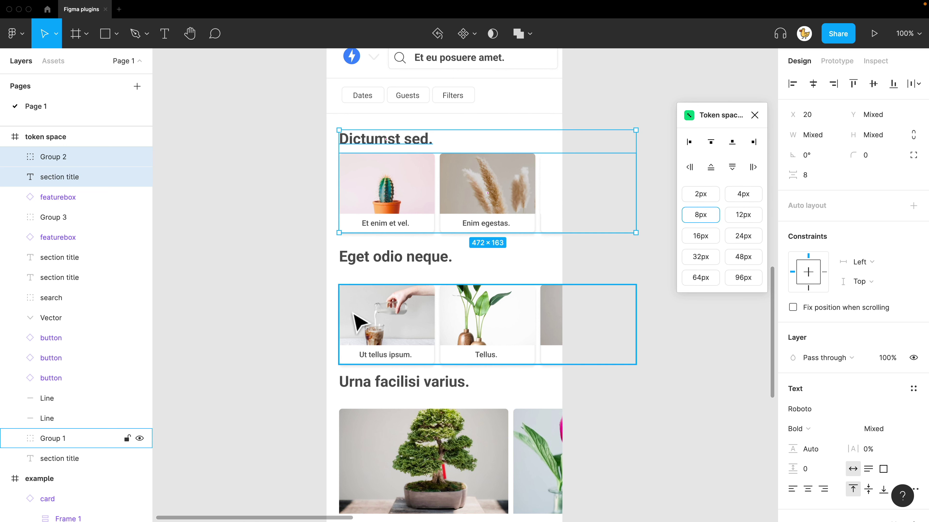
left_click(253, 276)
Space the Eget odio neque and Urna facilisi varius cards 8px below their titles.
left_click_drag(269, 276, 277, 261)
left_click_drag(300, 352, 415, 236)
left_click(726, 164)
left_click_drag(271, 404, 295, 311)
left_click_drag(318, 461, 414, 371)
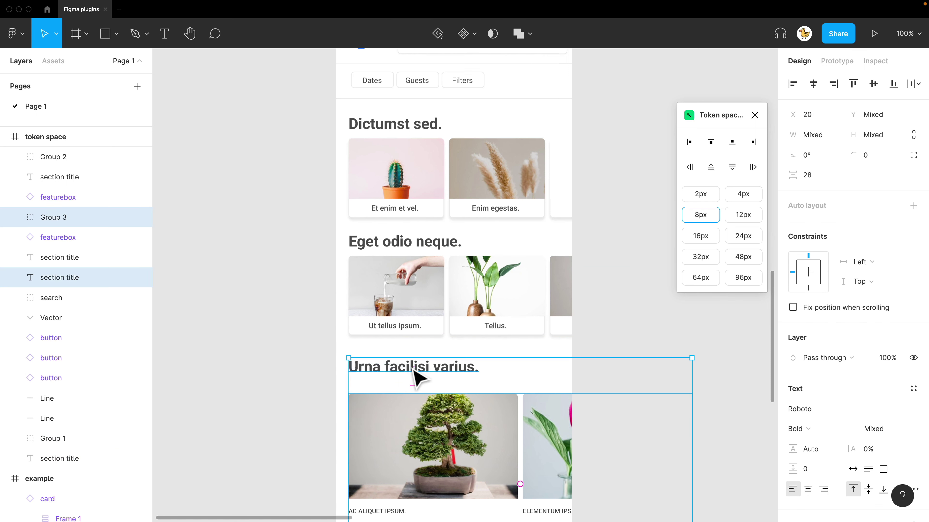
left_click(733, 169)
left_click(259, 394)
Group the Urna, Eget and Dictumst sections each with its title.
left_click_drag(275, 327, 272, 425)
left_click_drag(336, 481, 399, 429)
key("ctrl+g")
left_click_drag(297, 388, 348, 311)
key("ctrl+g")
left_click_drag(302, 279, 381, 199)
key("ctrl+g")
Distribute the three section groups vertically 32px apart.
scroll(299, 396, "down", 3)
left_click_drag(288, 463, 457, 205)
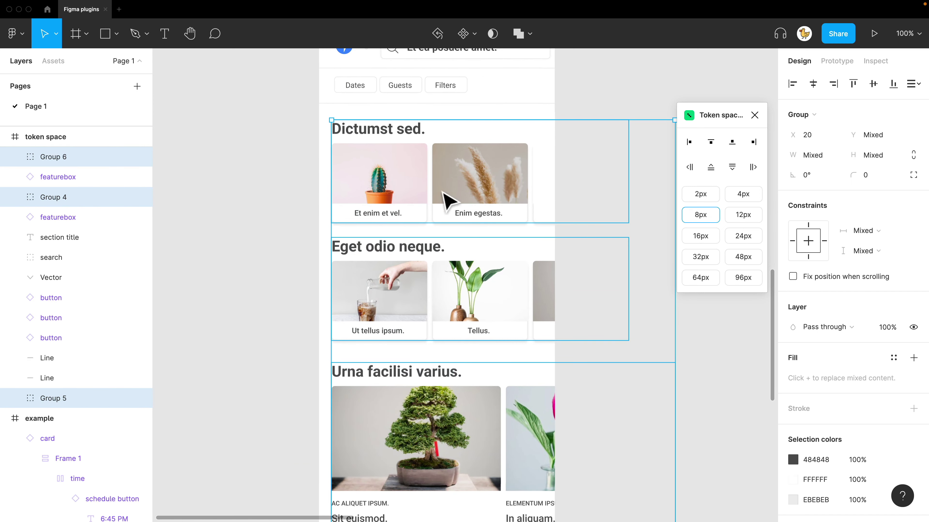
left_click_drag(265, 442, 452, 171)
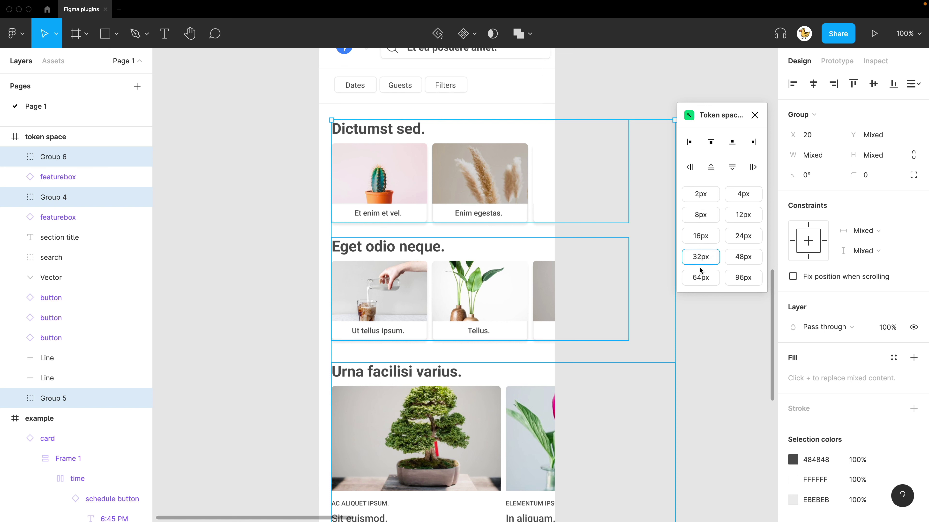
left_click(732, 168)
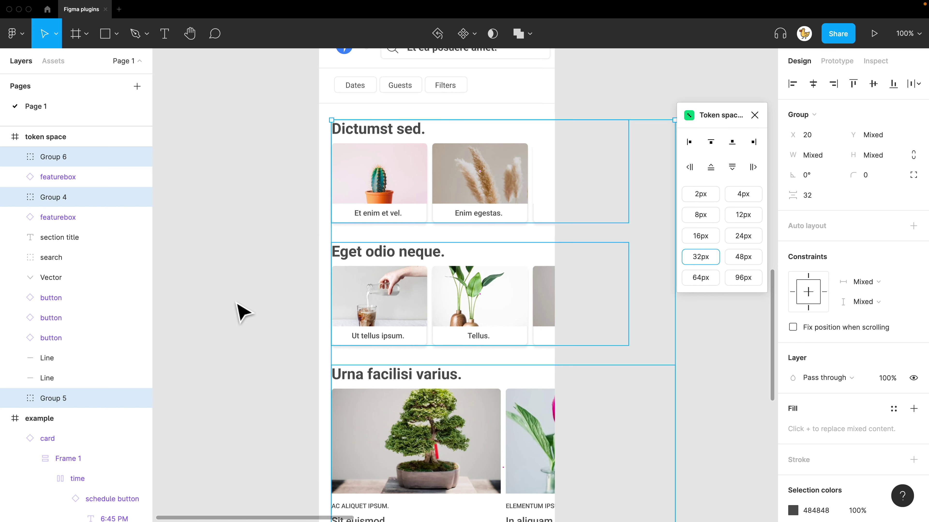
left_click(245, 309)
left_click(388, 252)
left_click(398, 381)
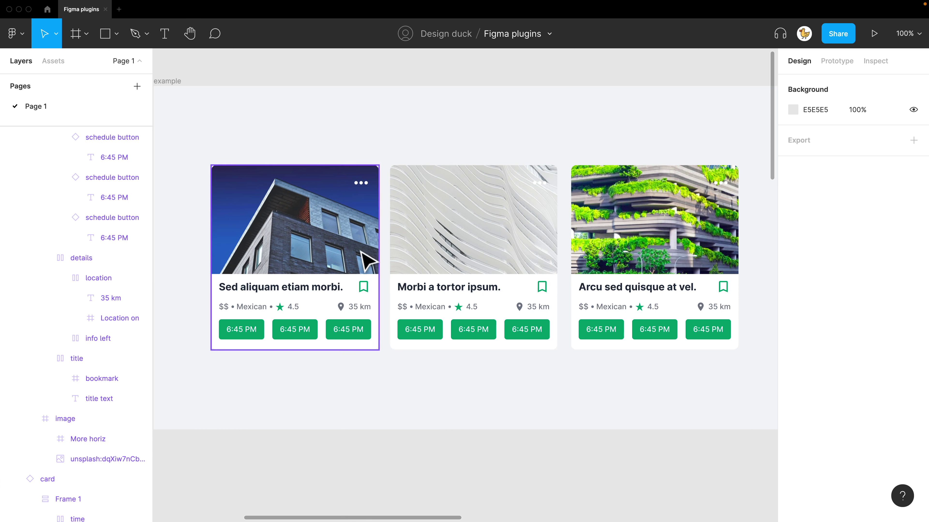
Use Similayer to select every 6:45 PM label matching the first label's layer name and text style.
left_click(251, 6)
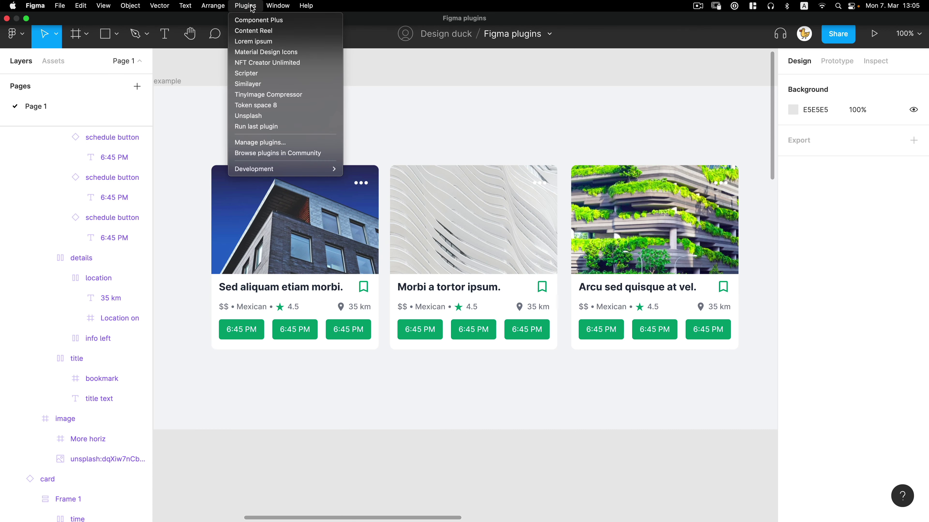
left_click(268, 85)
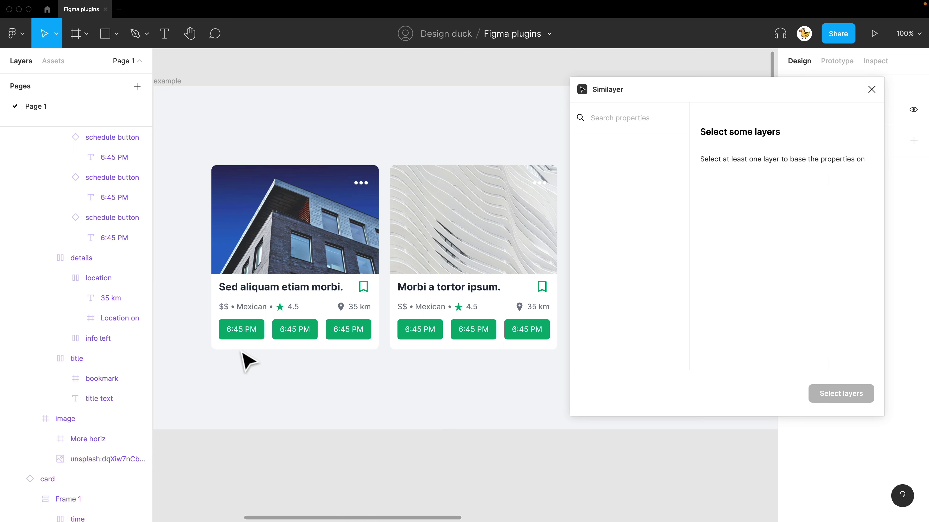
left_click(249, 336, "super")
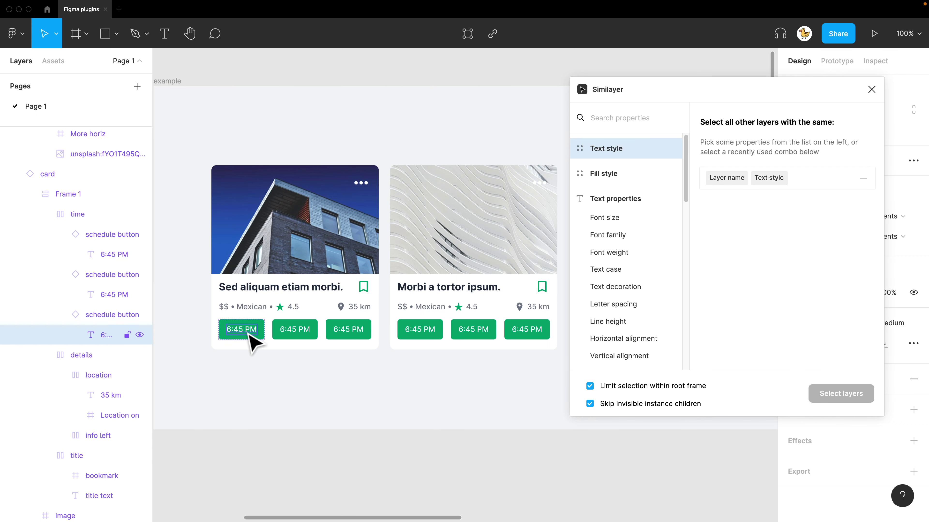
left_click(717, 179)
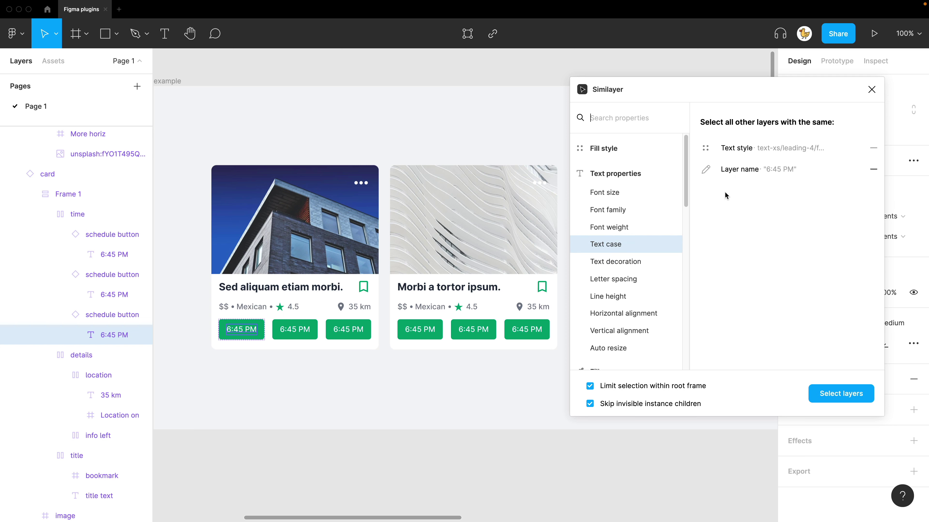
scroll(632, 210, "down", 5)
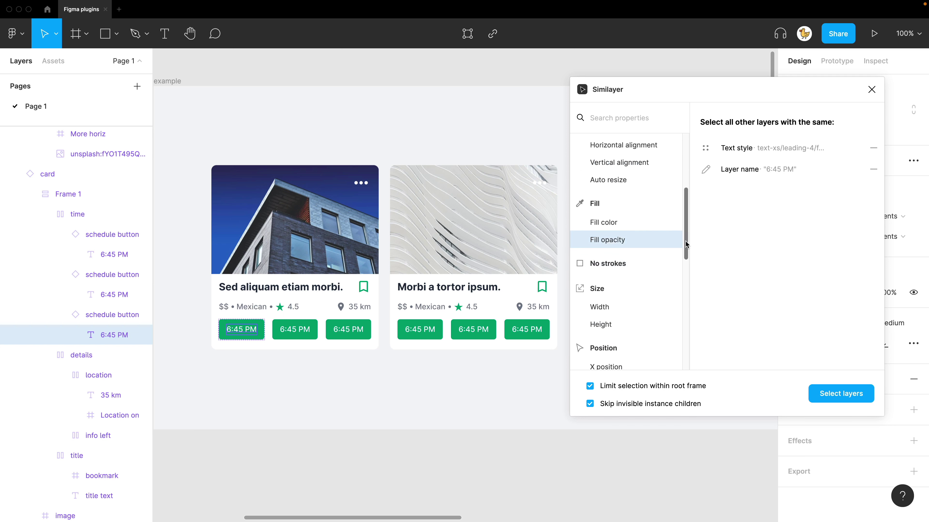
left_click_drag(686, 245, 680, 171)
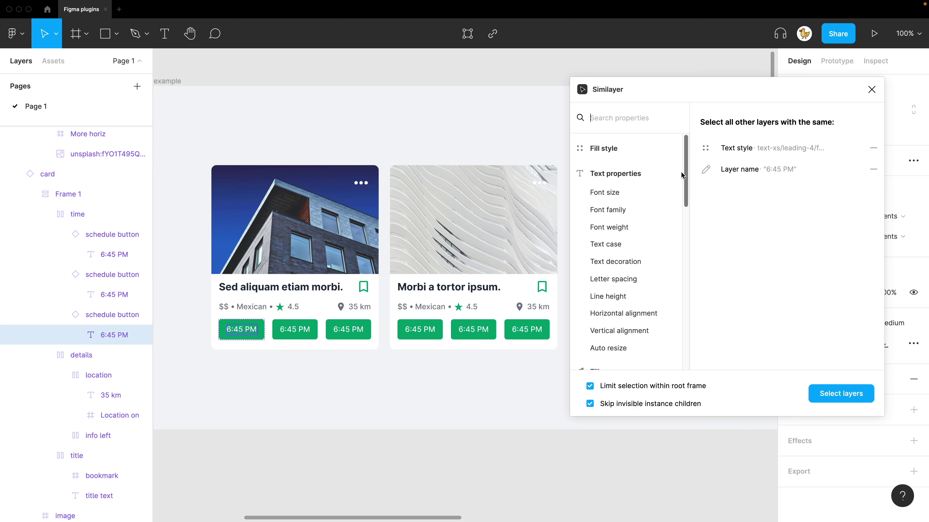
left_click(840, 394)
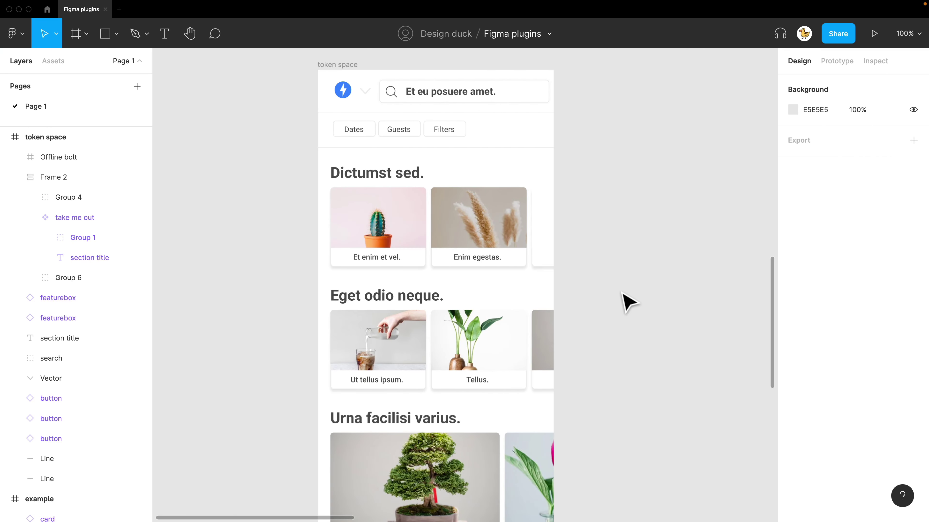
Try dragging the take me out instance out of the layout, then undo the move.
double_click(433, 341)
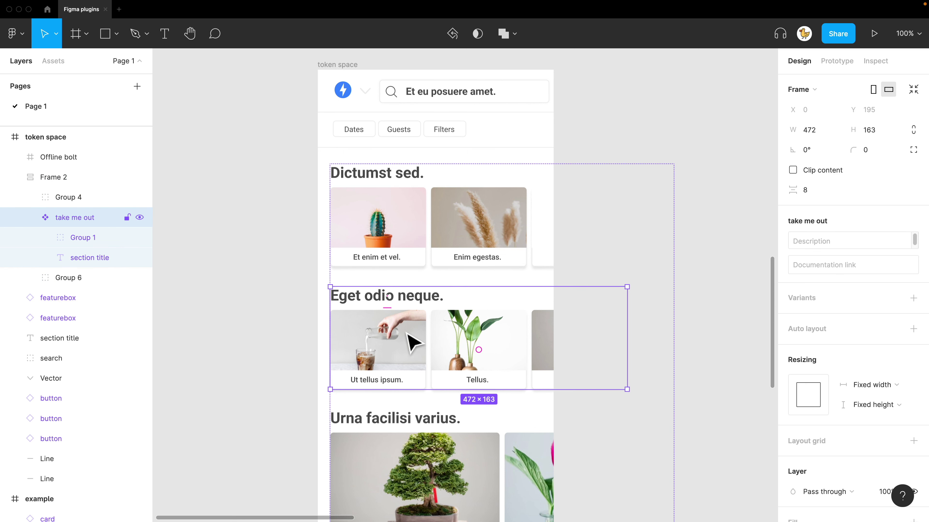
left_click(280, 361)
scroll(365, 346, "left", 5)
double_click(523, 342)
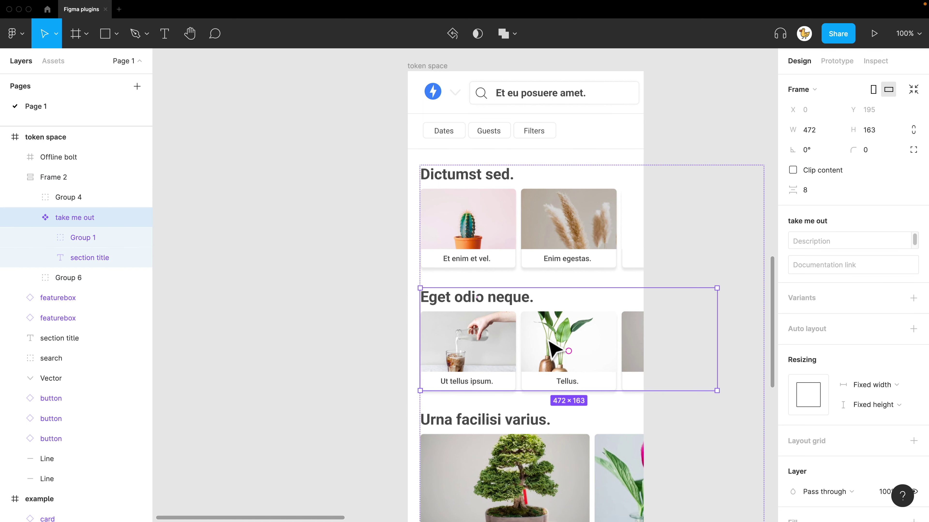
left_click_drag(550, 340, 192, 324)
scroll(508, 256, "left", 3)
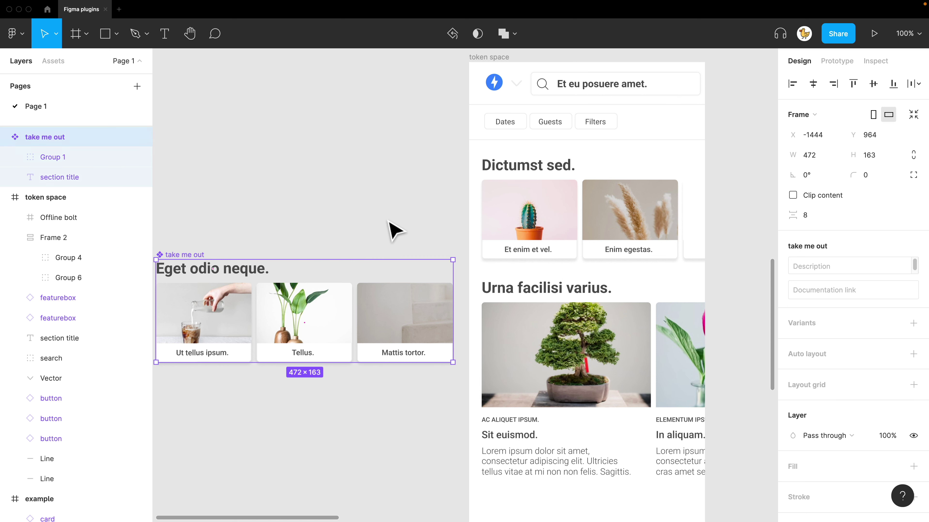
key("super+z")
Reselect the take me out instance inside Frame 2.
left_click(381, 261)
scroll(380, 262, "right", 5)
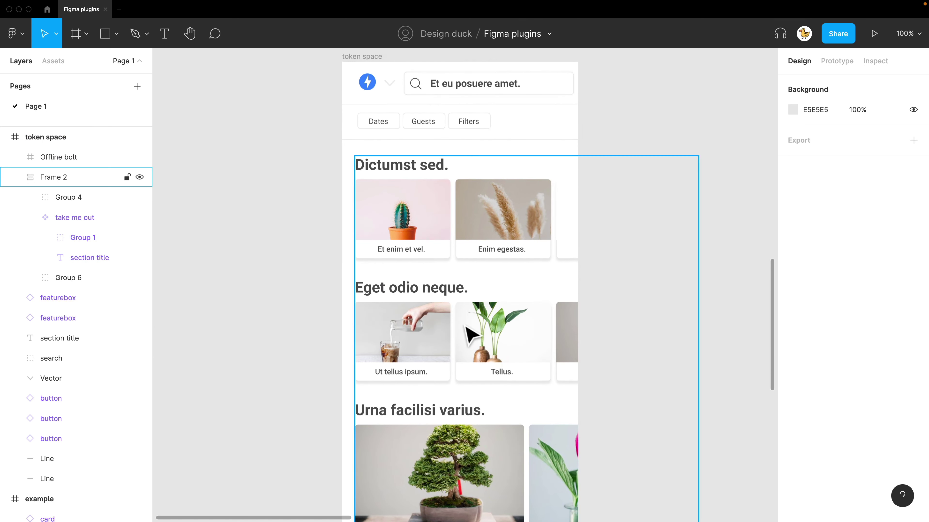
left_click(468, 332)
left_click(467, 333)
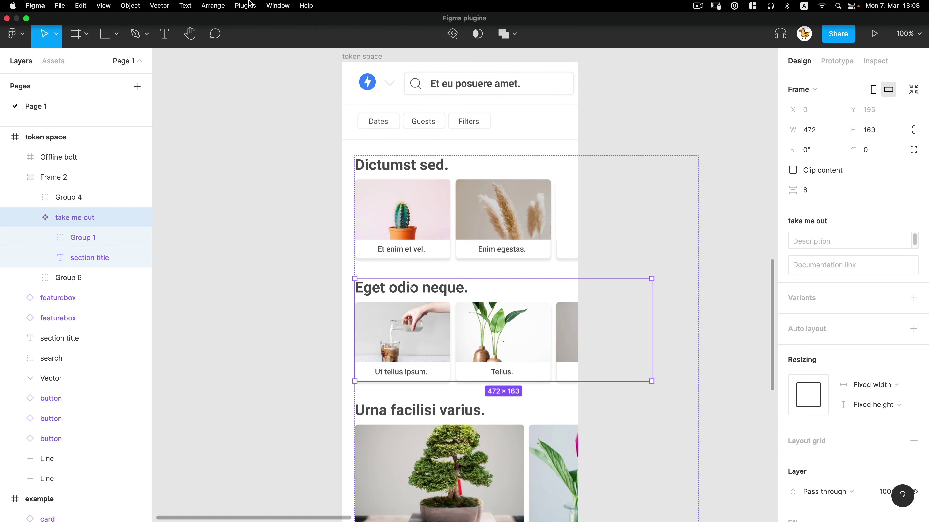
Extract the take me out main component with Component Plus and locate it on the canvas.
left_click(245, 5)
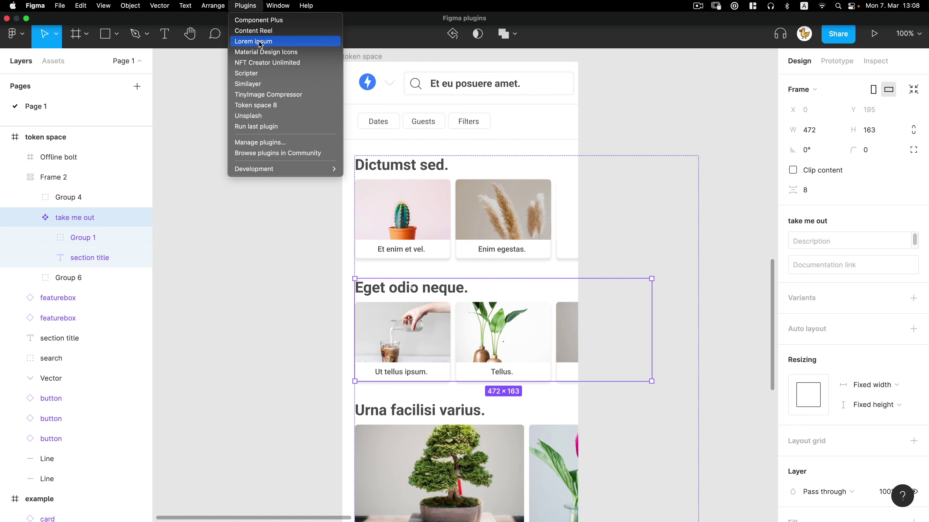
left_click(278, 20)
left_click(272, 364)
left_click_drag(284, 409, 318, 149)
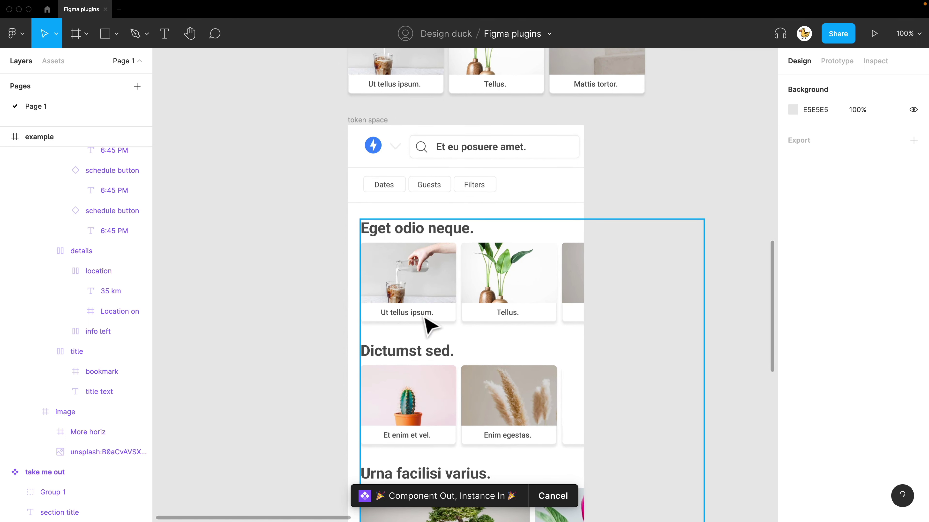
left_click_drag(303, 215, 327, 420)
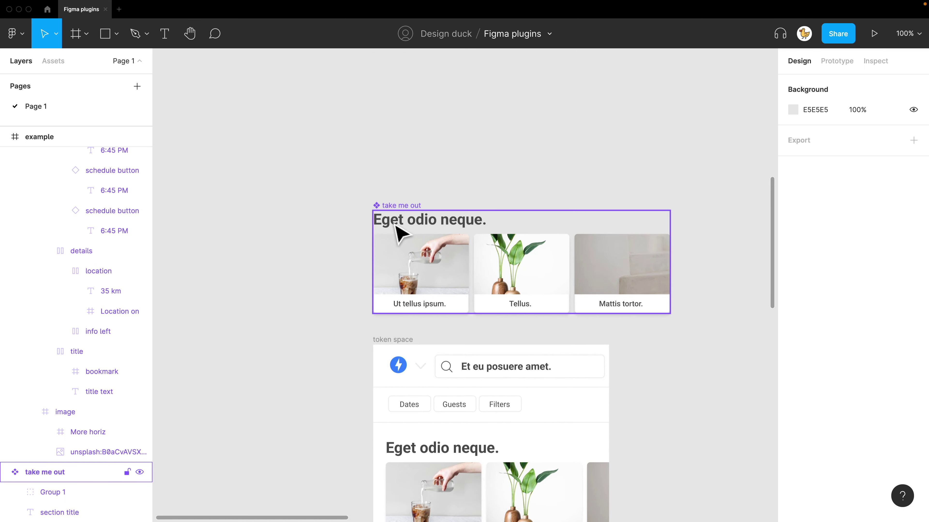